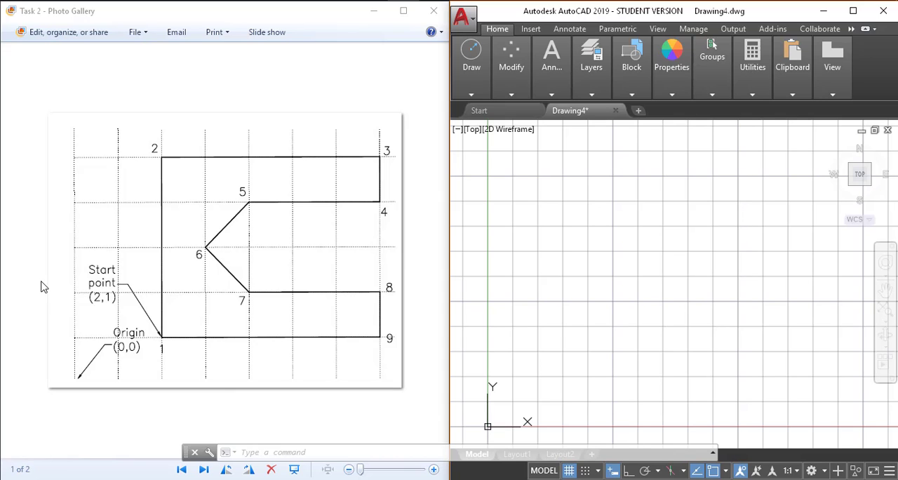
pyautogui.click(598, 300)
pyautogui.click(596, 306)
pyautogui.click(595, 306)
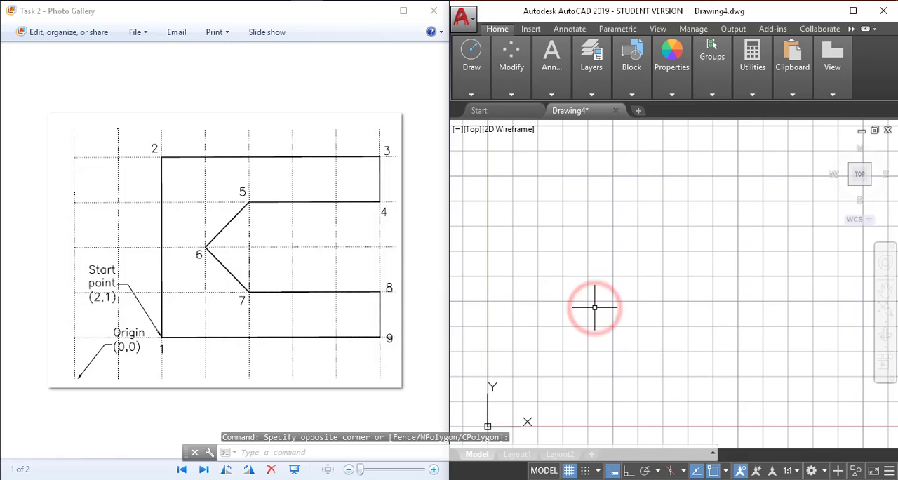
pyautogui.press('Escape')
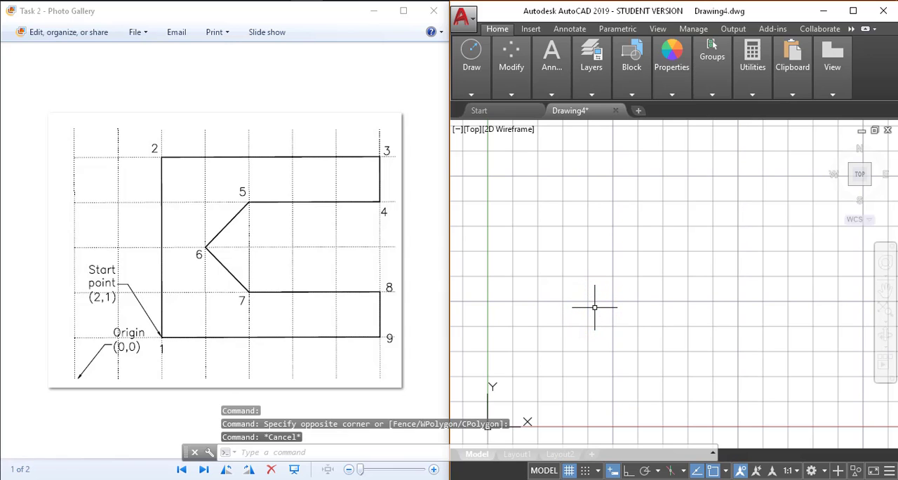
pyautogui.write('l')
pyautogui.press('Return')
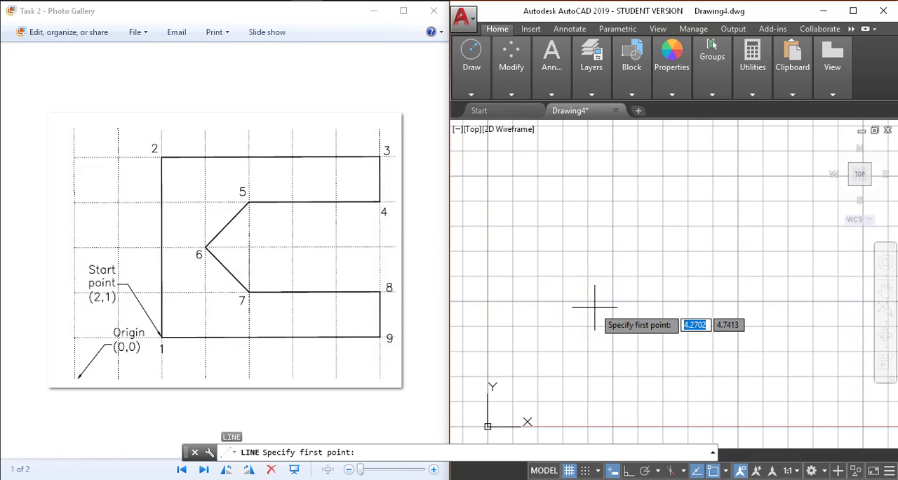
pyautogui.press('Escape')
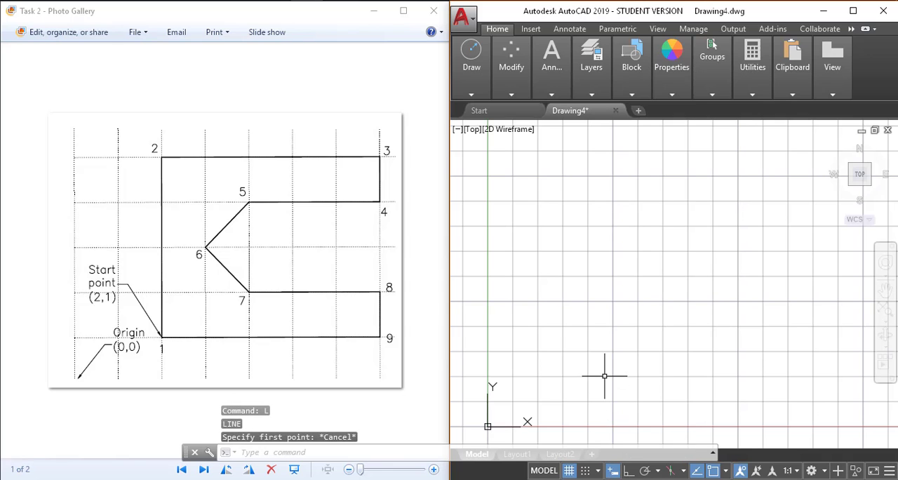
# Step: Turn off Dynamic Input so coordinates are read as absolute values
pyautogui.click(612, 473)
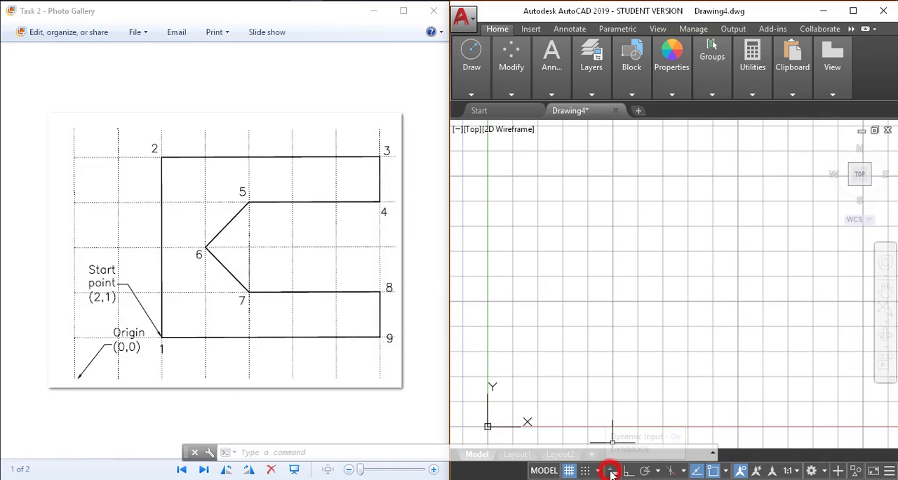
pyautogui.click(601, 348)
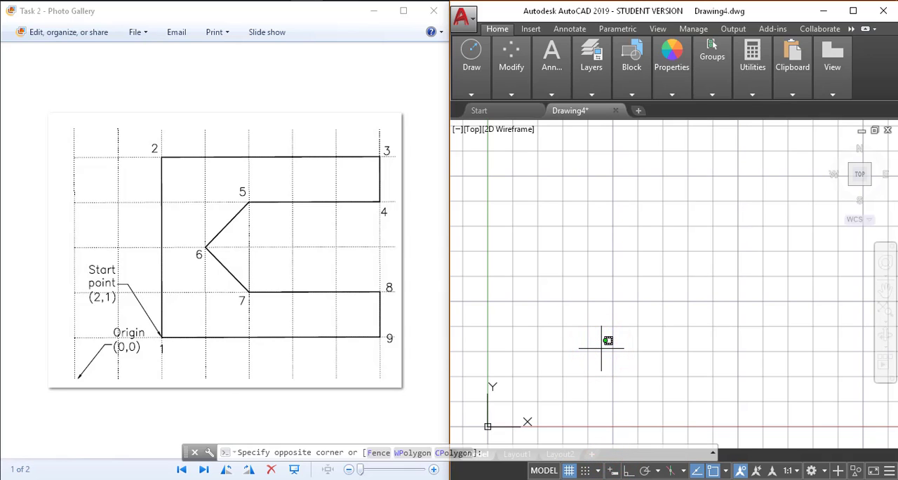
pyautogui.press('Escape')
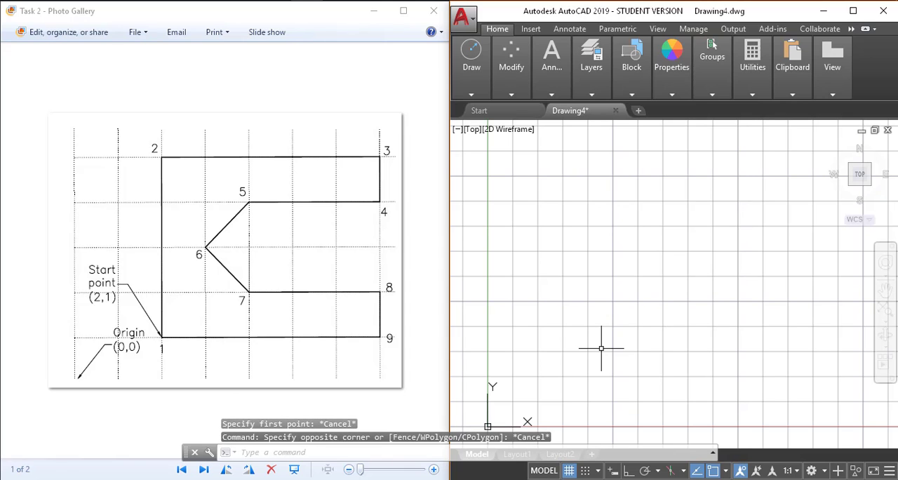
# Step: Draw the first two outline lines from start point 2,1 through absolute points 2,5 and 7,5
pyautogui.write('l')
pyautogui.press('Return')
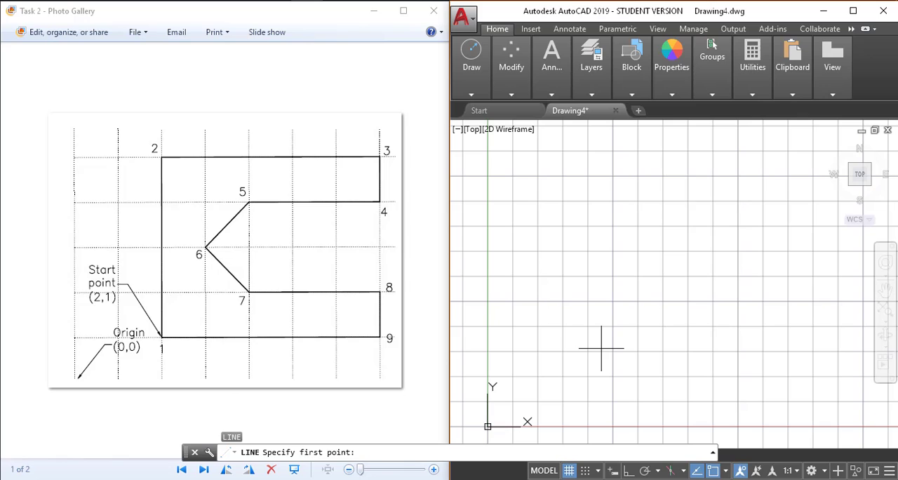
pyautogui.write('2,1')
pyautogui.press('Return')
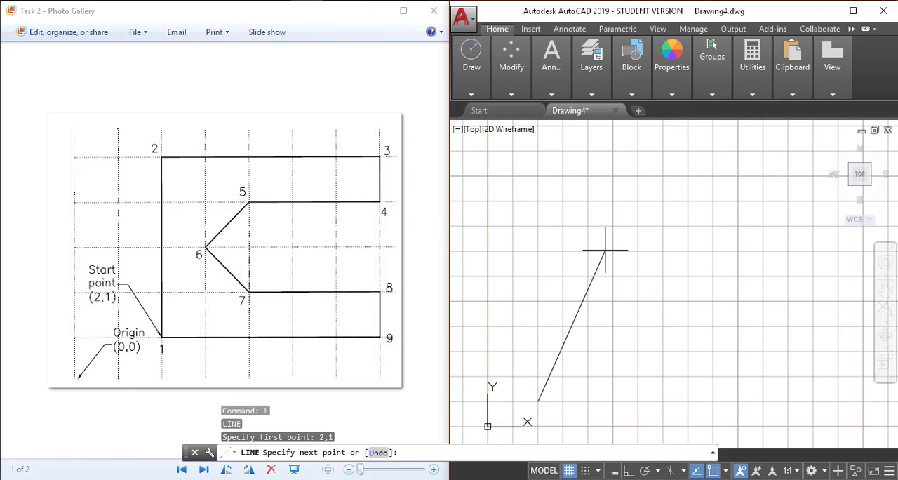
pyautogui.write(',5')
pyautogui.press('Return')
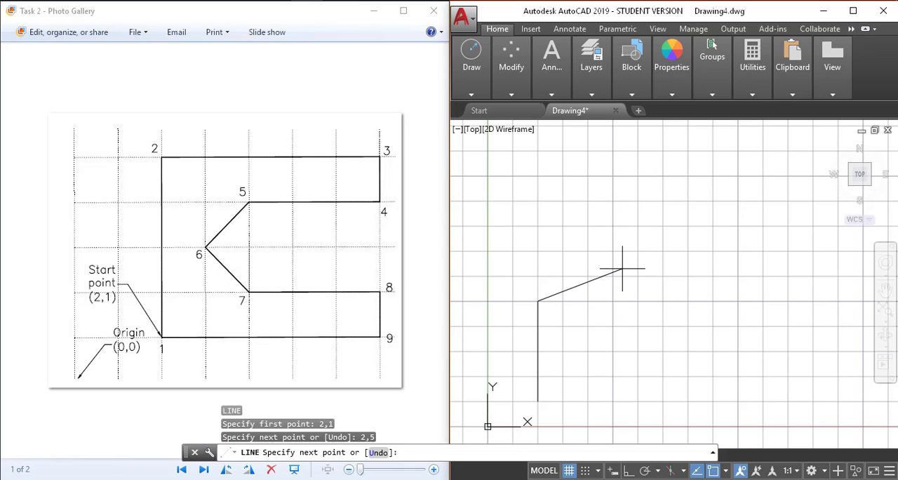
pyautogui.write(',5')
pyautogui.press('Return')
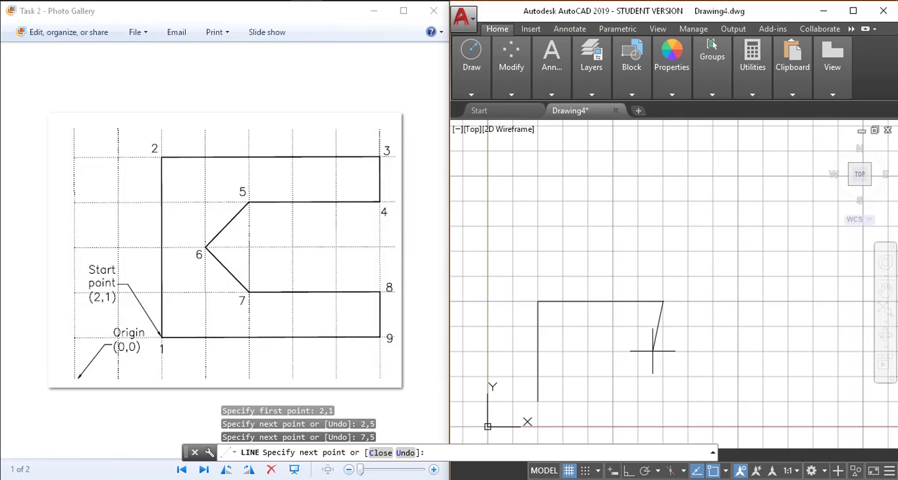
# Step: Continue the outline with line segments to absolute points 7,4, 4,4 and 3,3
pyautogui.write('4')
pyautogui.press('Return')
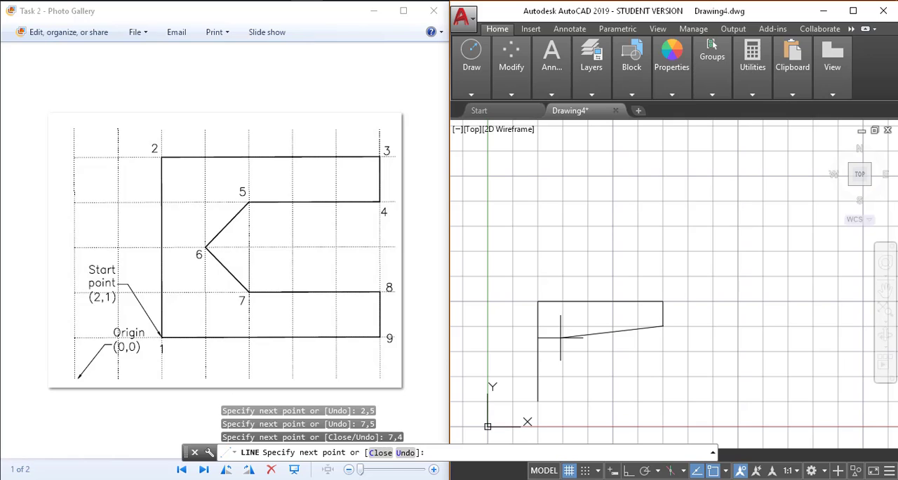
pyautogui.write(',4')
pyautogui.press('Return')
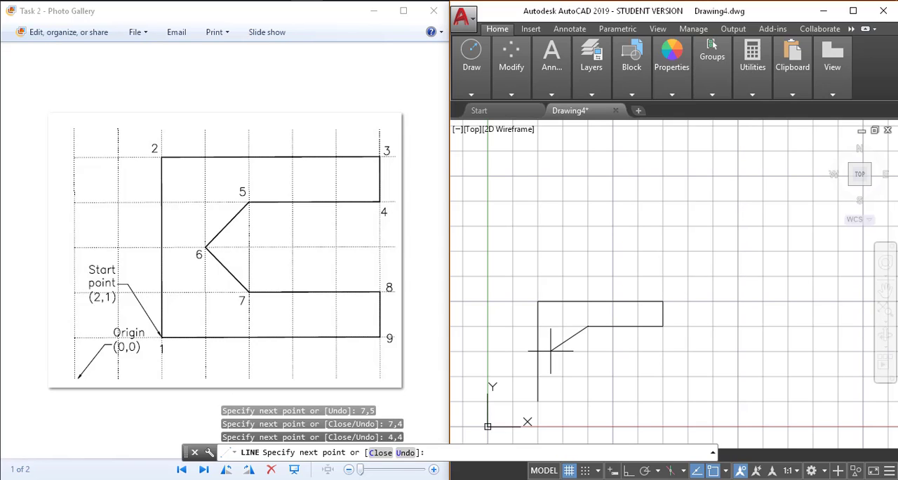
pyautogui.write(',3')
pyautogui.press('Return')
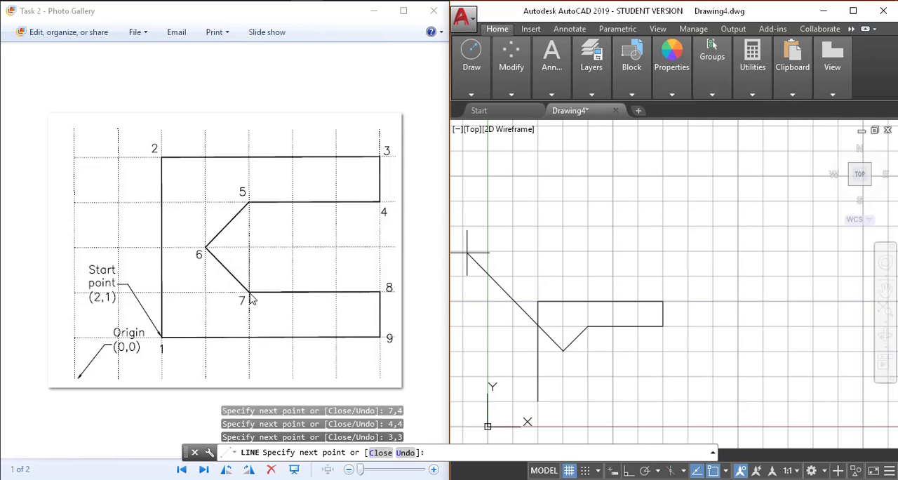
# Step: Continue the outline to absolute points 4,2, 7,2 and 7,1, and close it back to the start point
pyautogui.write('2')
pyautogui.press('Return')
pyautogui.write('7,2')
pyautogui.press('Return')
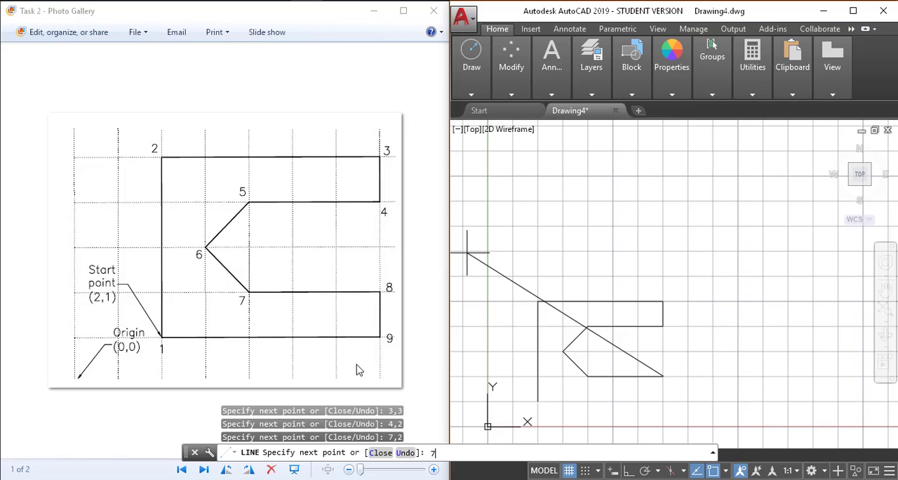
pyautogui.write(',1')
pyautogui.press('Return')
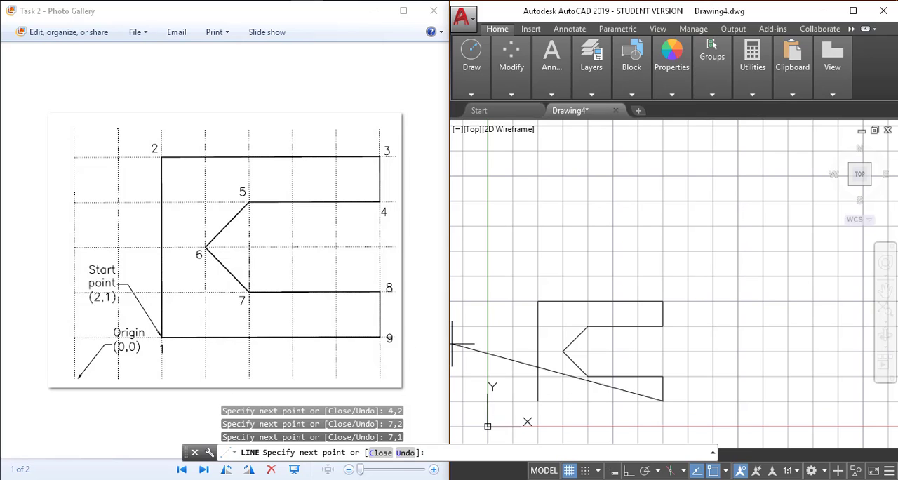
pyautogui.click(374, 456)
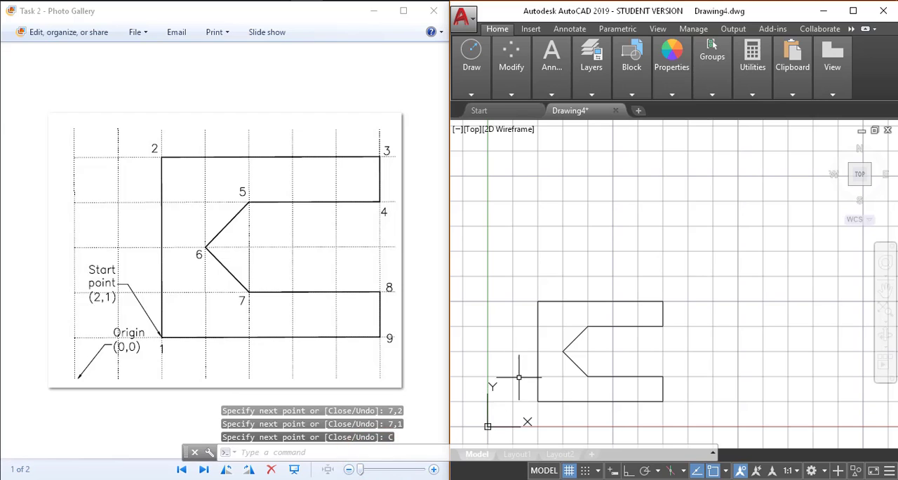
# Step: Erase all lines of the finished C-shaped outline
pyautogui.scroll(2, 520, 377)
pyautogui.moveTo(526, 368); pyautogui.dragTo(536, 290, button='middle')
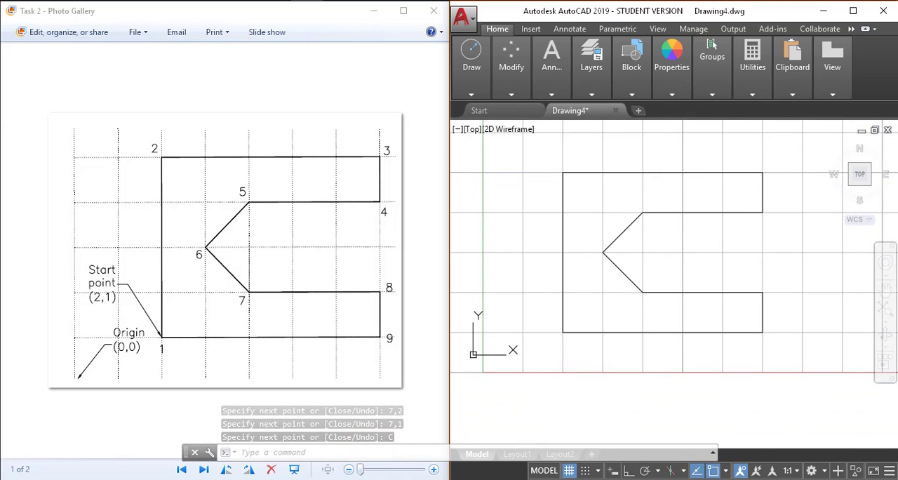
pyautogui.scroll(1, 536, 287)
pyautogui.scroll(-1, 537, 287)
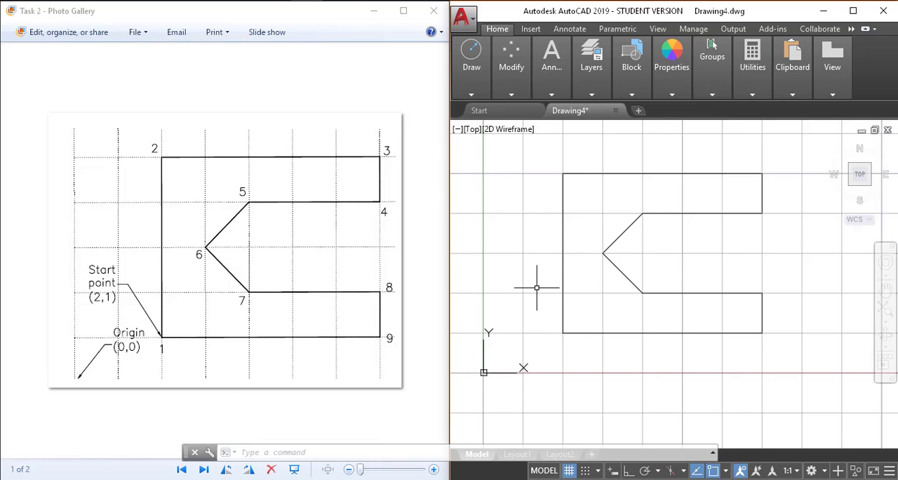
pyautogui.moveTo(537, 287); pyautogui.dragTo(532, 288, button='middle')
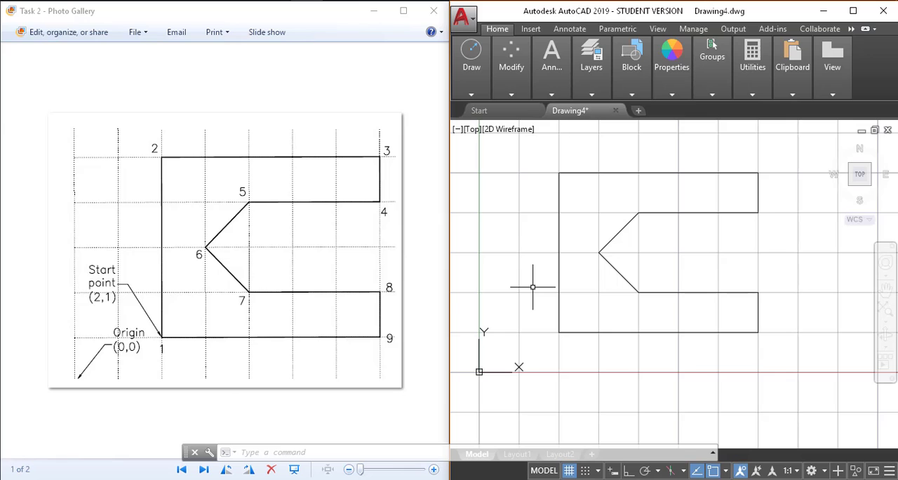
pyautogui.moveTo(533, 154); pyautogui.dragTo(638, 327)
pyautogui.click(532, 153)
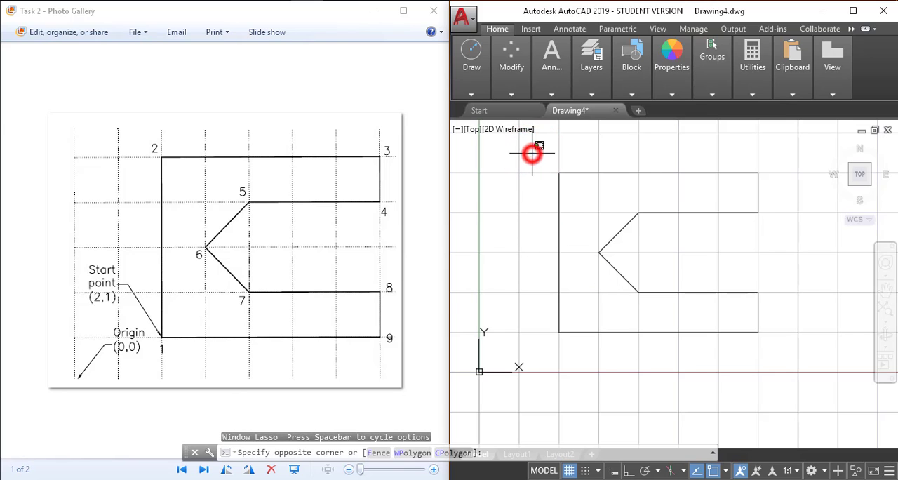
pyautogui.click(794, 386)
pyautogui.press('Delete')
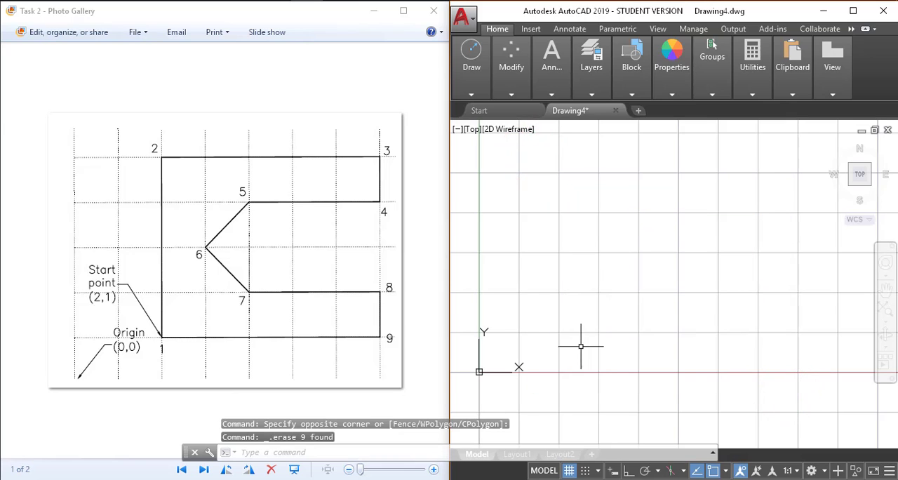
# Step: Turn on Dynamic Input and start a new line at point 2,1
pyautogui.moveTo(581, 346); pyautogui.dragTo(584, 340, button='middle')
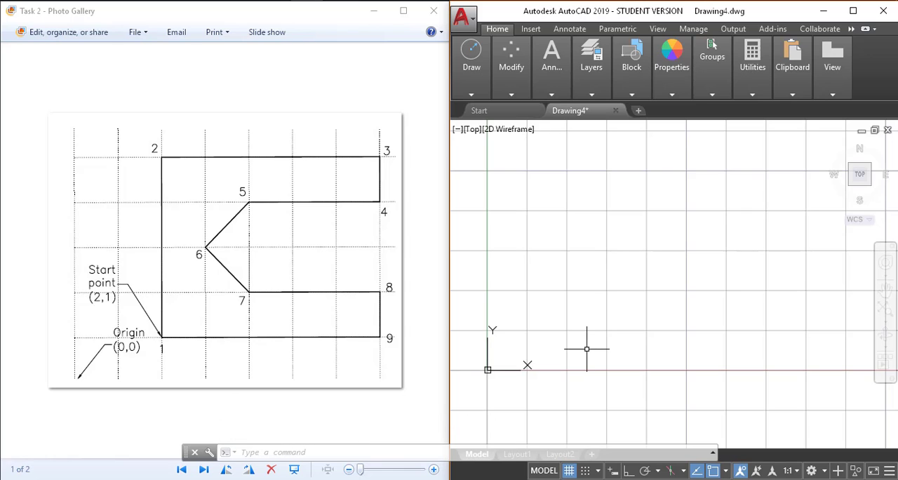
pyautogui.click(612, 471)
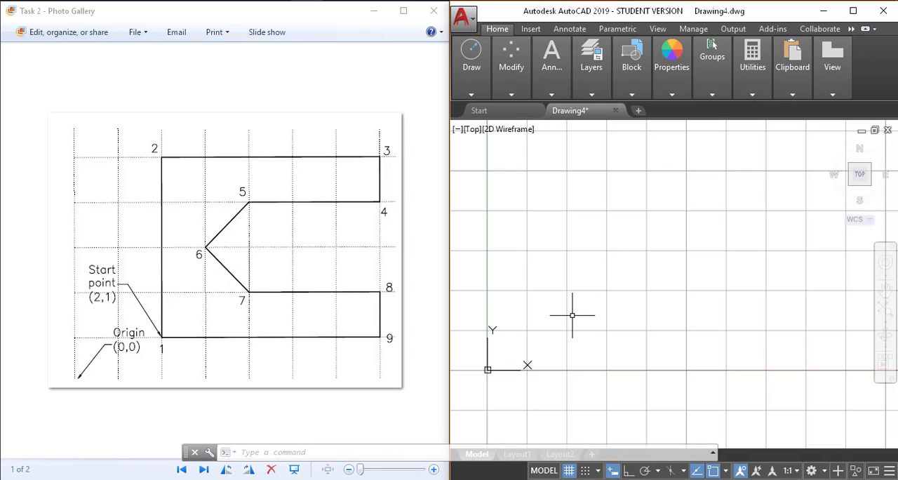
pyautogui.write('l')
pyautogui.press('Return')
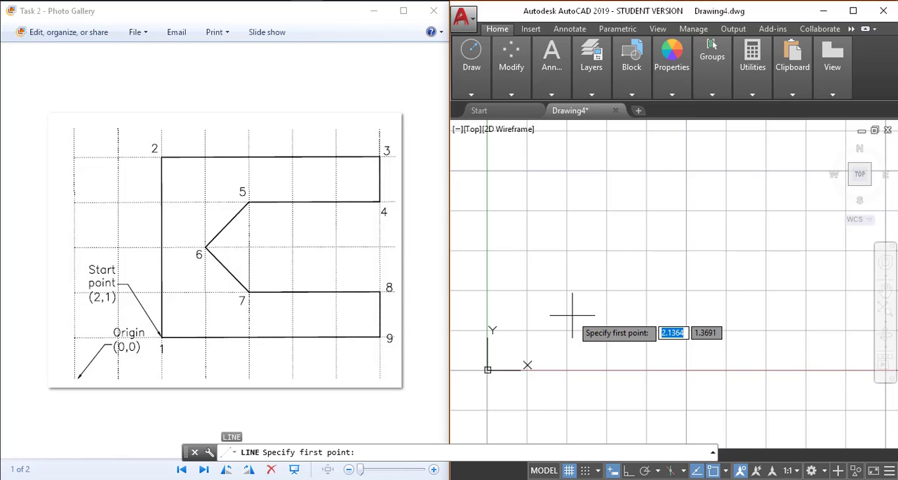
pyautogui.write('2,1')
pyautogui.press('Return')
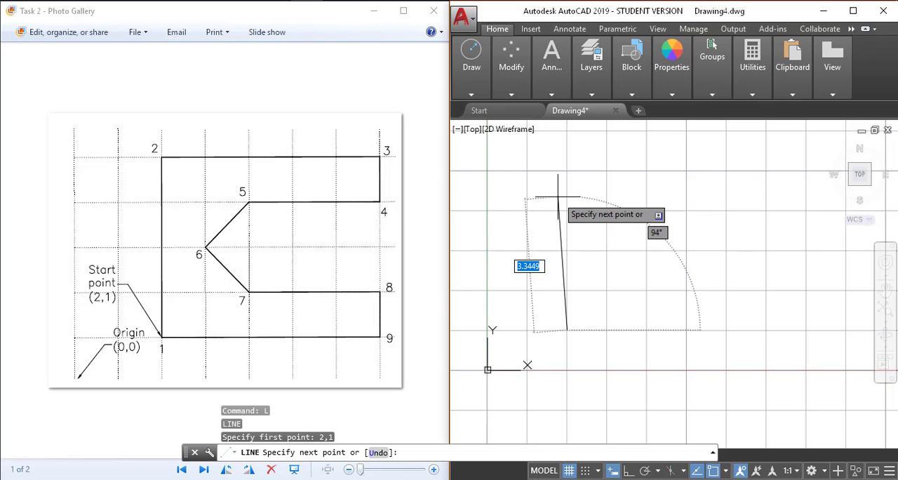
# Step: Draw the outline's first two edges to relative points @0,4 and @5,0
pyautogui.write('0,4')
pyautogui.press('Return')
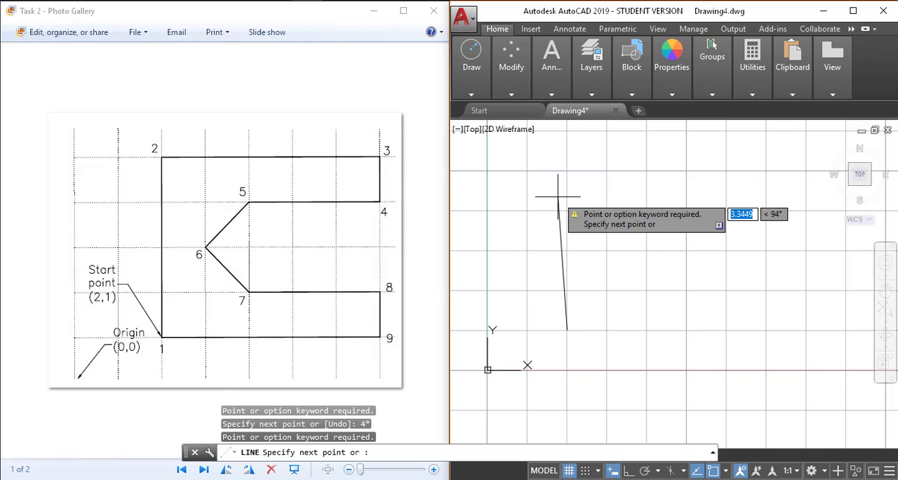
pyautogui.write('0')
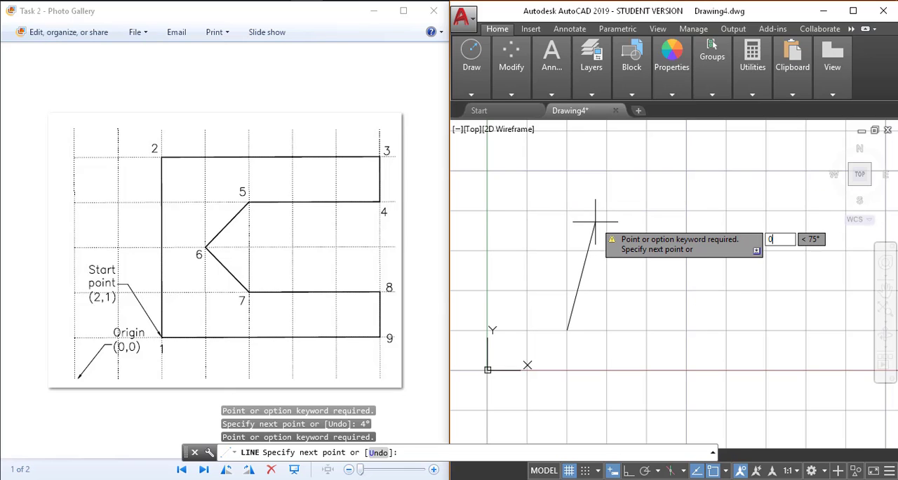
pyautogui.write(',4')
pyautogui.press('Return')
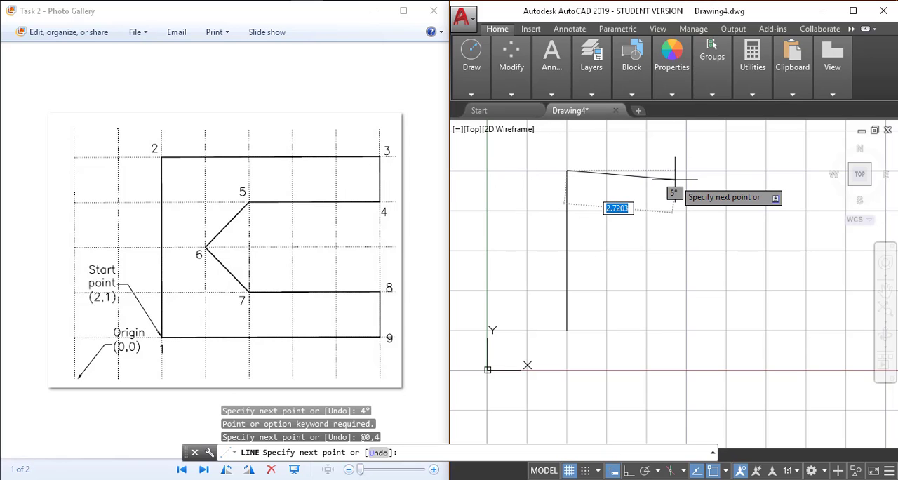
pyautogui.write('5,0')
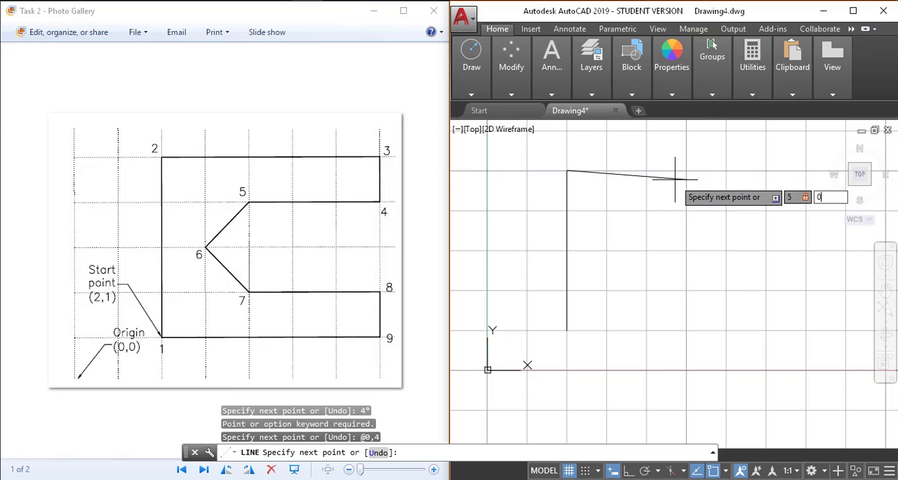
pyautogui.press('Return')
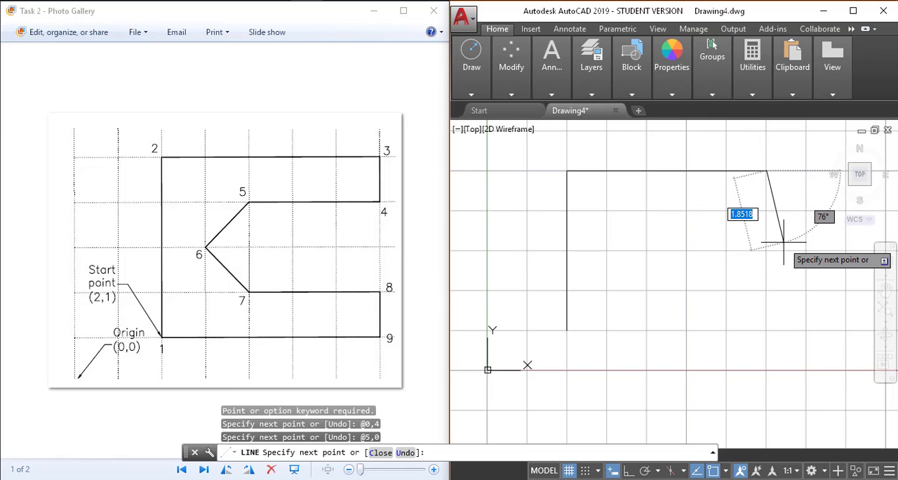
pyautogui.write('@0,-1')
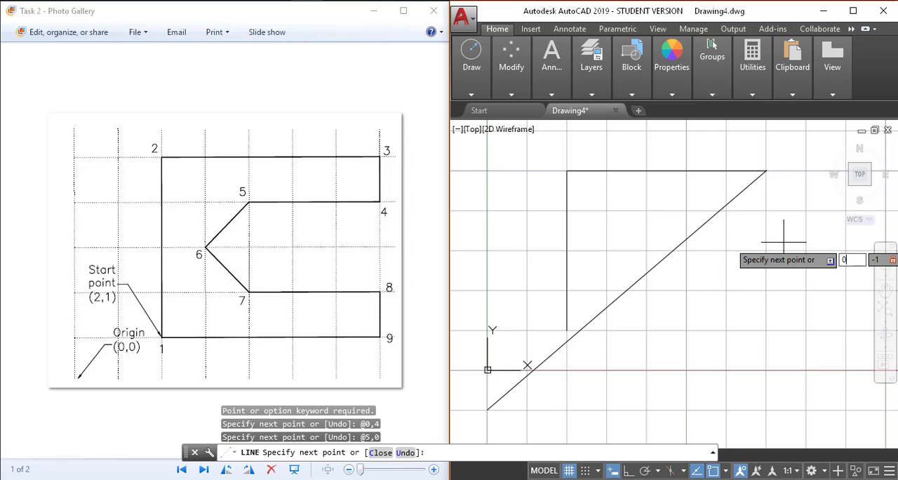
pyautogui.press('Tab')
pyautogui.write('01')
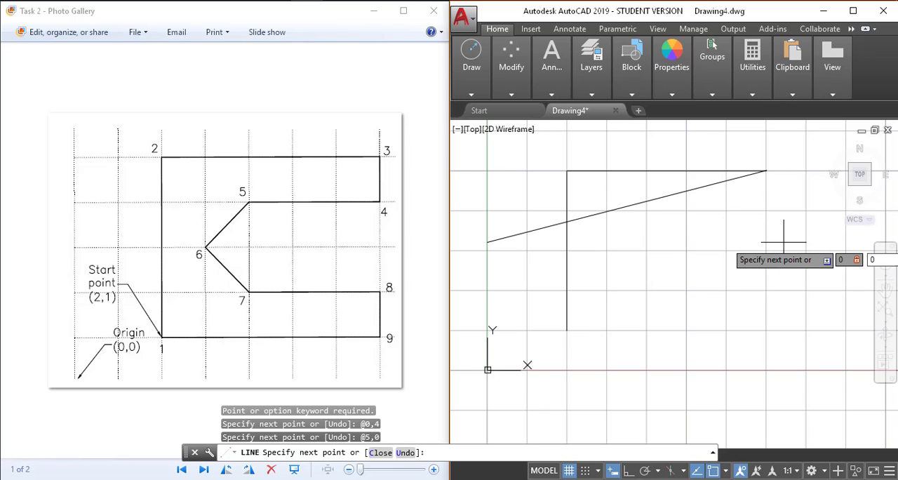
pyautogui.press('Return')
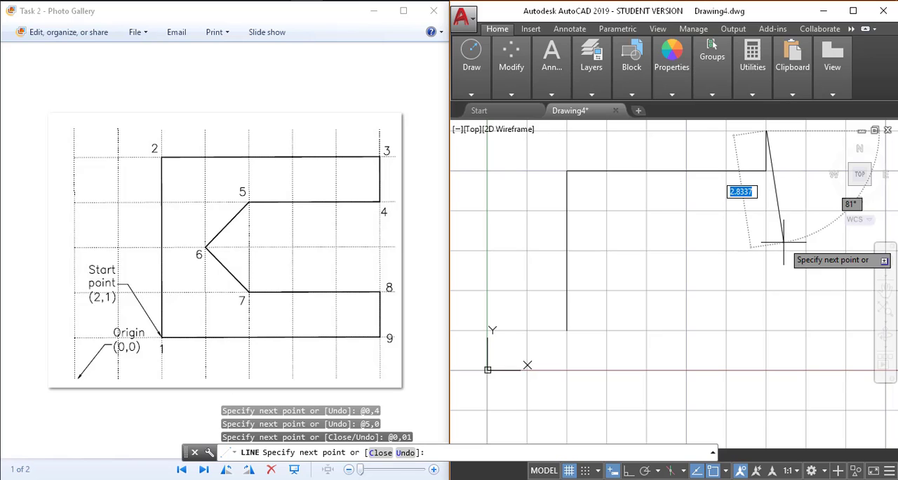
pyautogui.write('u')
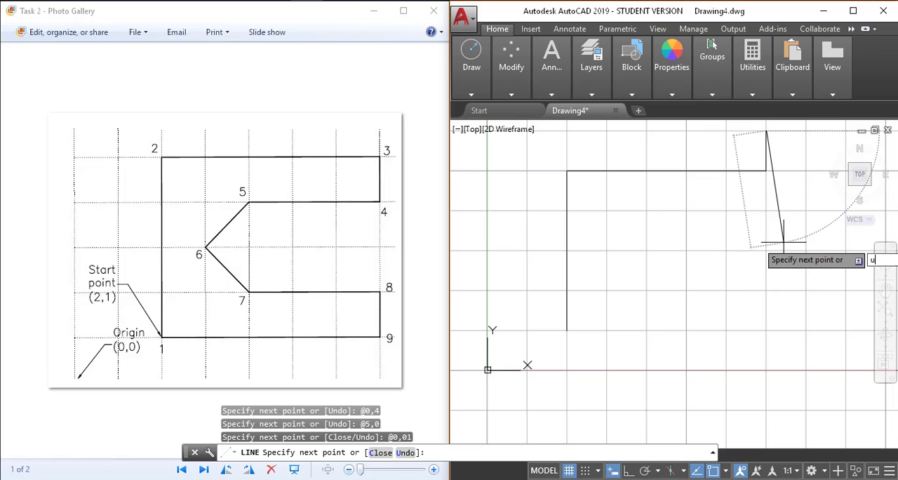
pyautogui.press('Return')
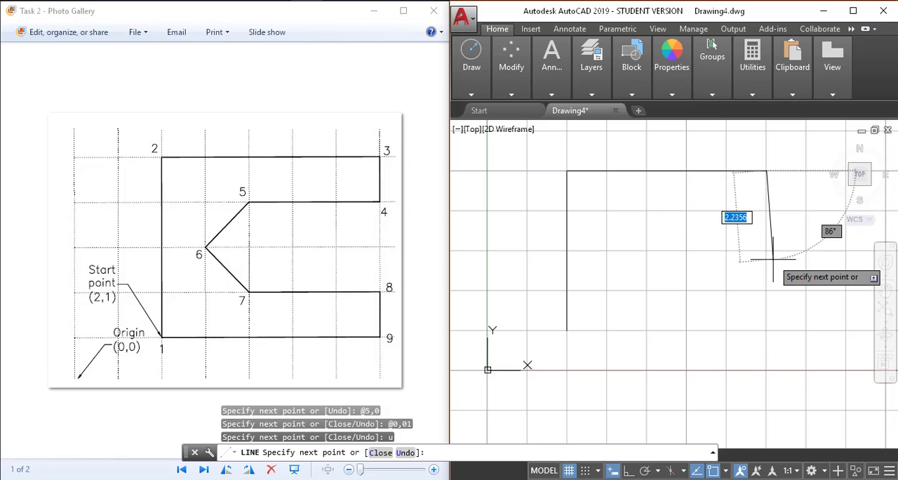
# Step: Continue the outline from point 3 with edges to relative points @0,-1 and @-3,0
pyautogui.write('0,')
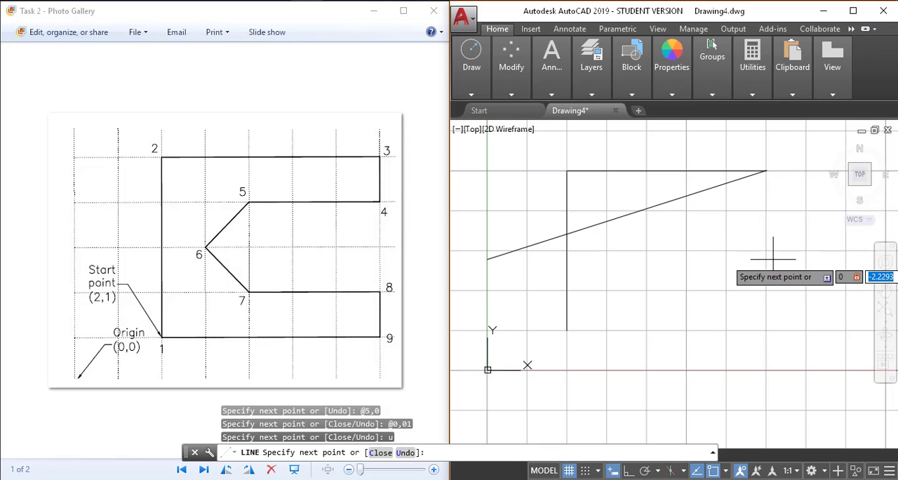
pyautogui.write('-1')
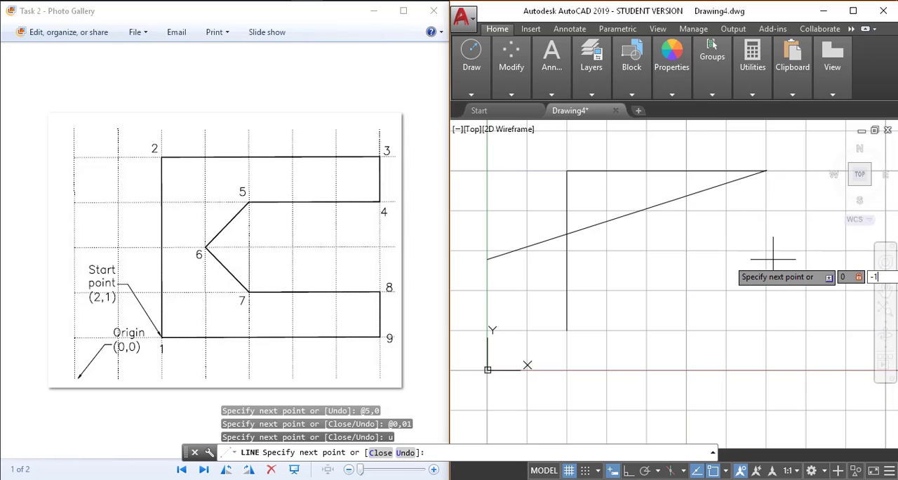
pyautogui.press('Return')
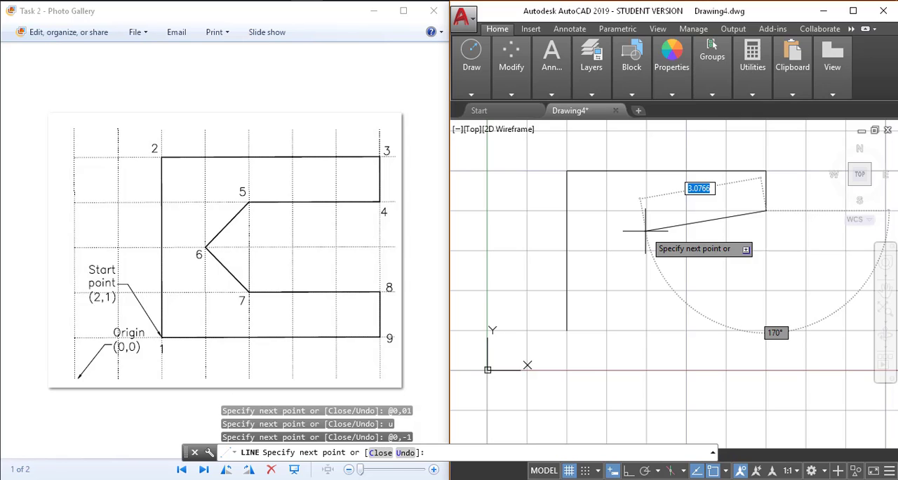
pyautogui.write('-3,0')
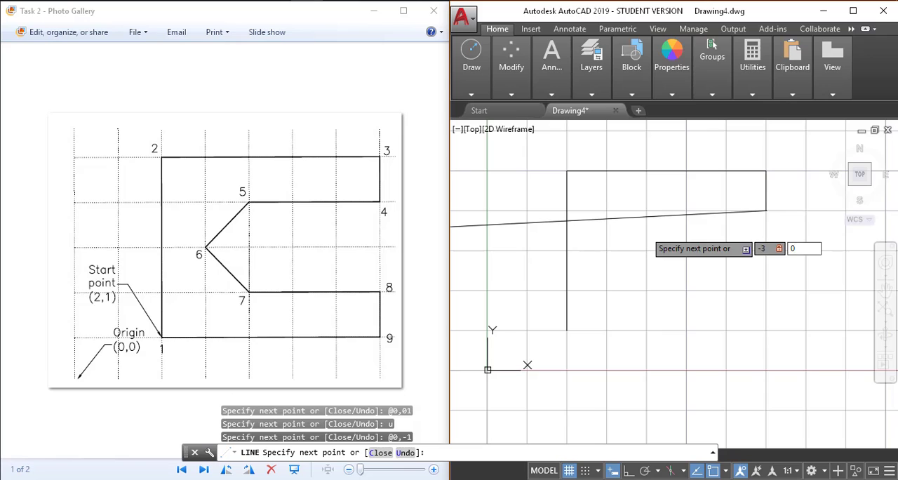
pyautogui.press('Return')
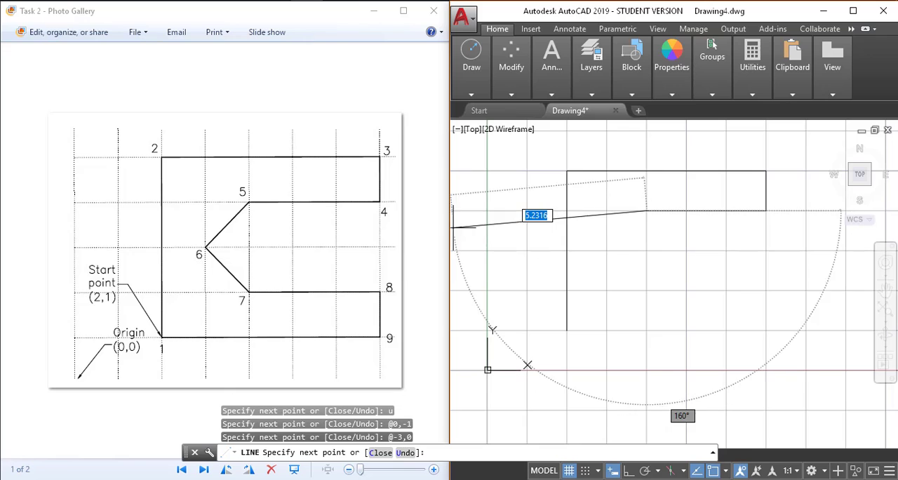
# Step: Draw the two diagonal edges of the inner notch to relative points @-1,-1 and @1,-1
pyautogui.write('-')
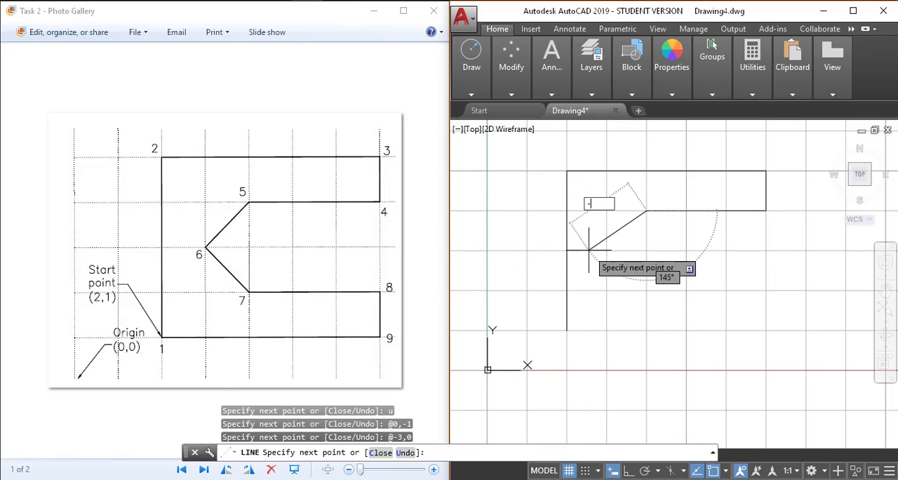
pyautogui.write('1,-1')
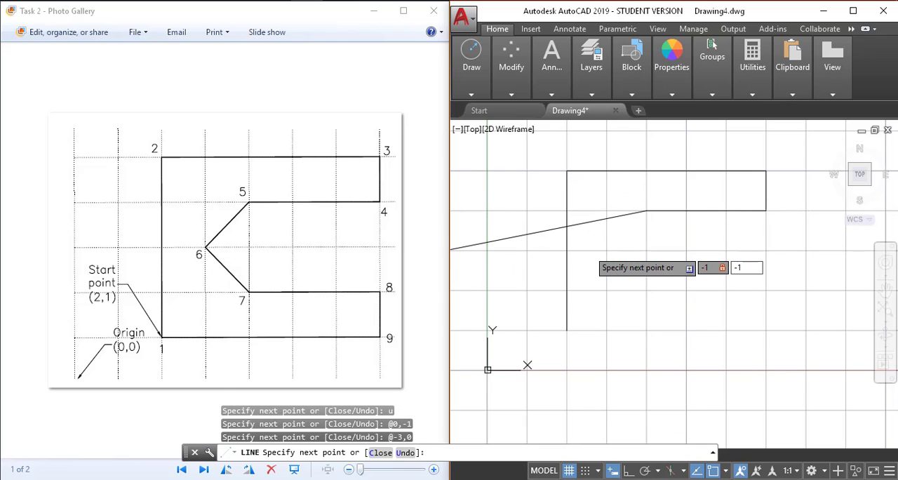
pyautogui.press('Return')
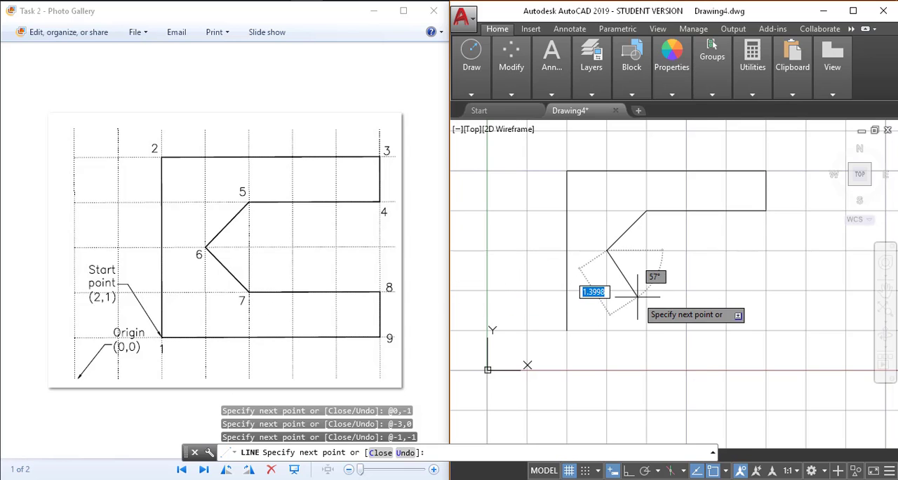
pyautogui.write('1,-1')
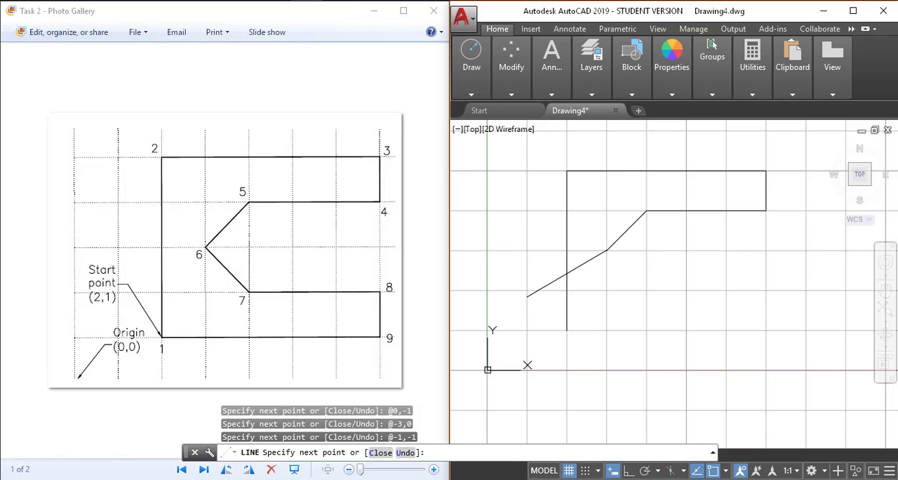
pyautogui.press('Return')
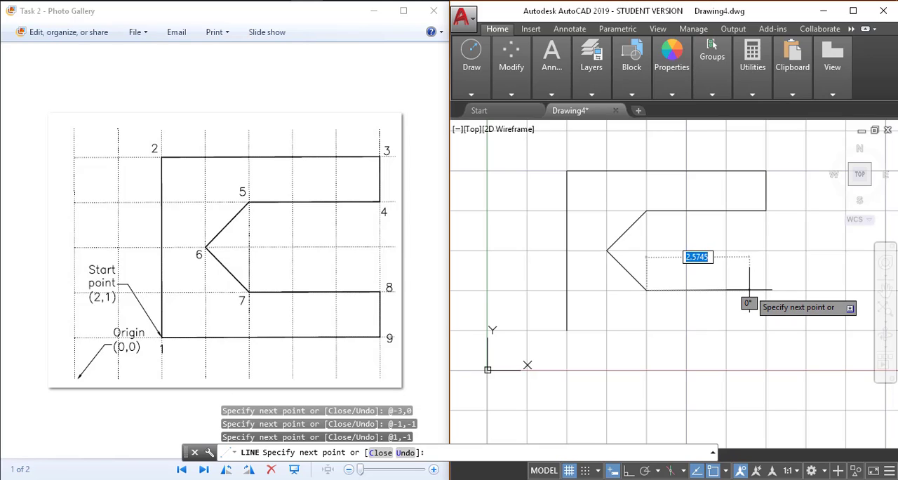
# Step: Draw the edges from point 7 to points 8 and 9 using relative coordinates @3,0 and @0,-1
pyautogui.write('@3,0')
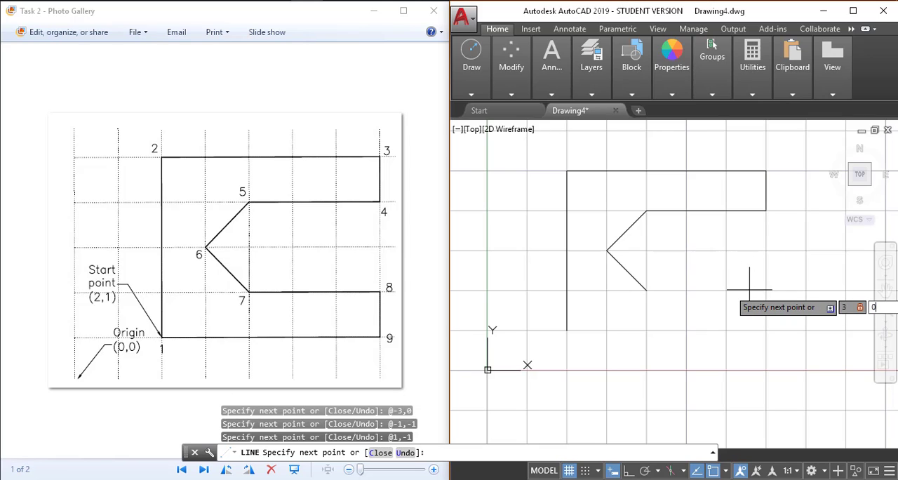
pyautogui.press('Return')
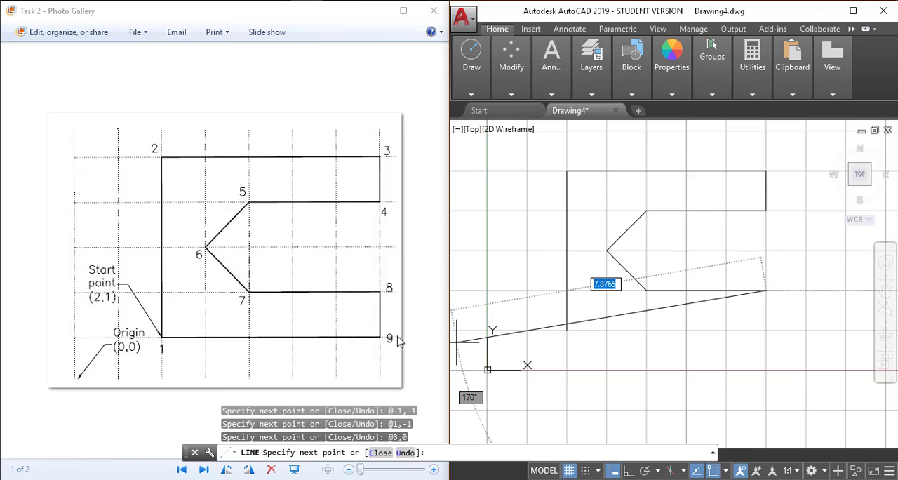
pyautogui.write('0,-1')
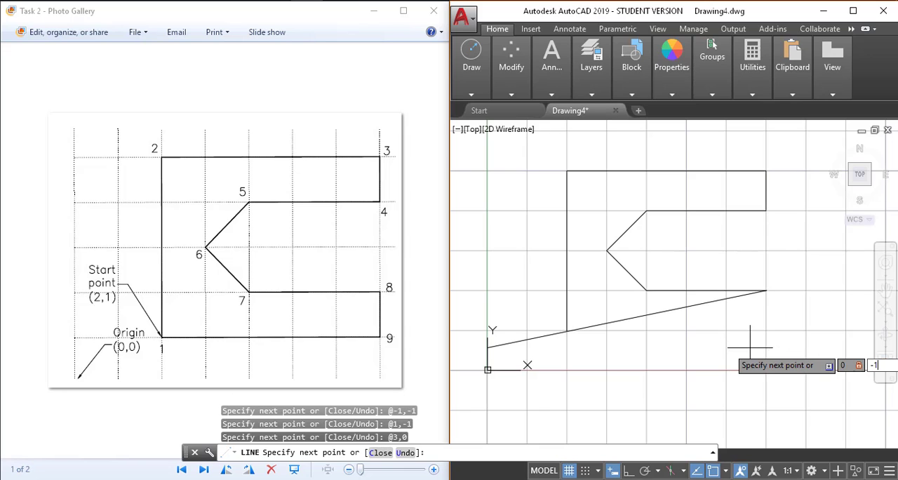
pyautogui.press('Return')
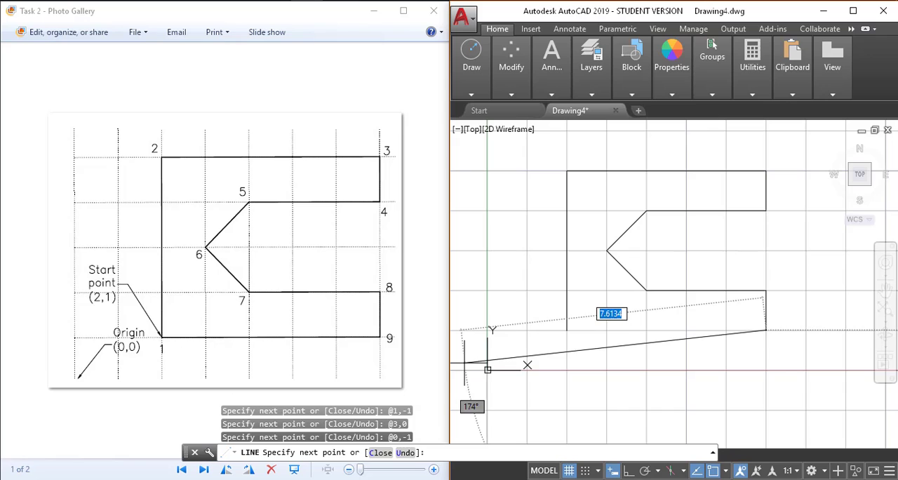
# Step: Draw the last edge back to the start point with relative coordinate @-5,0 and end the Line command
pyautogui.write('-5,0')
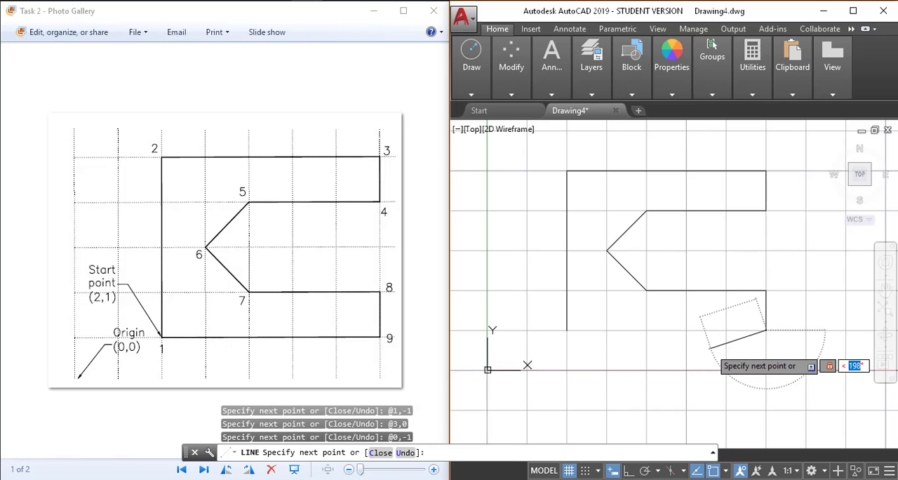
pyautogui.press('Return')
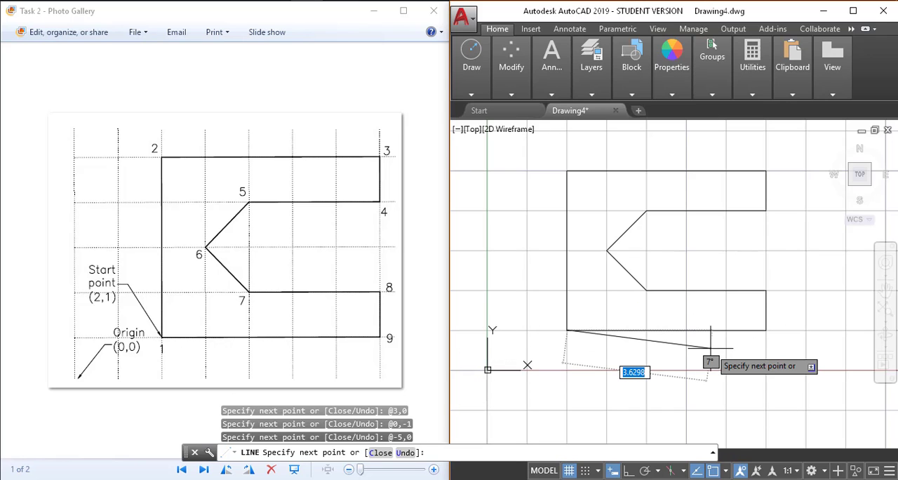
pyautogui.press('Return')
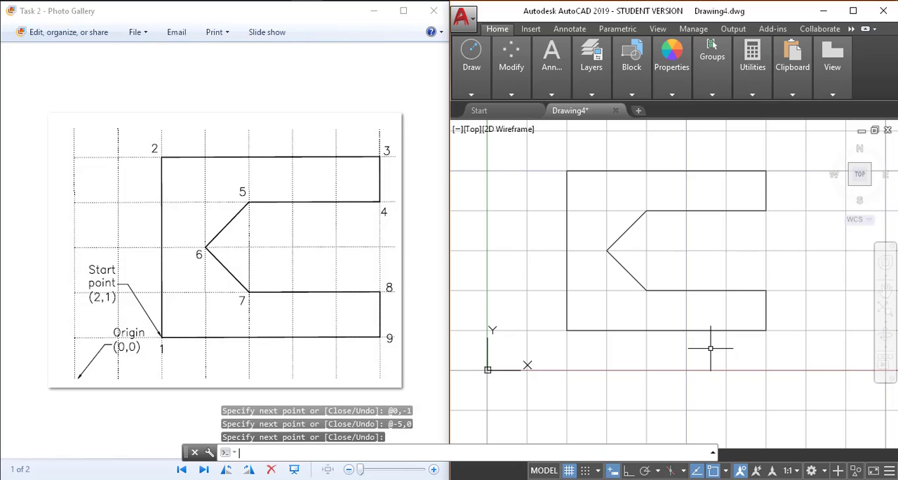
pyautogui.press('Return')
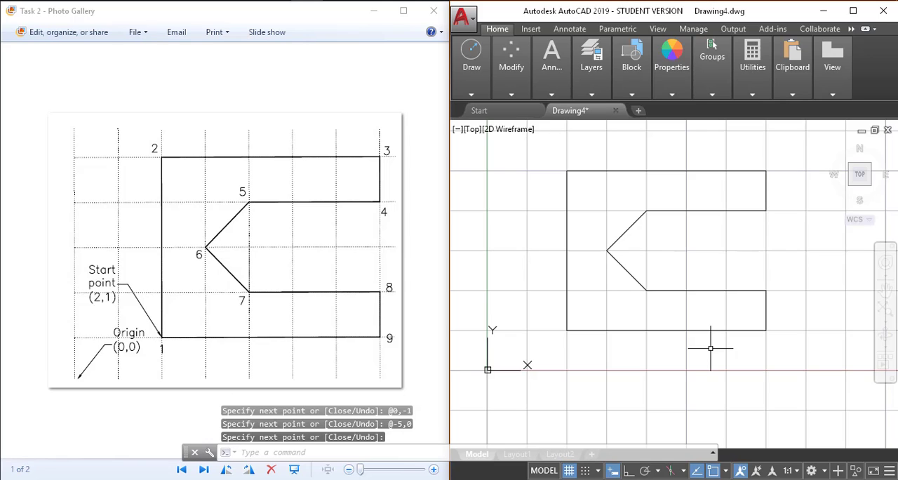
pyautogui.click(558, 258)
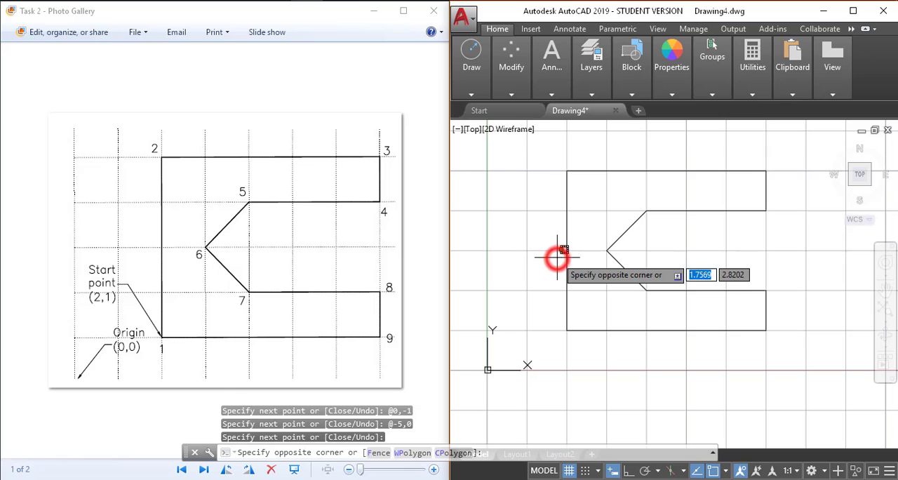
pyautogui.press('Escape')
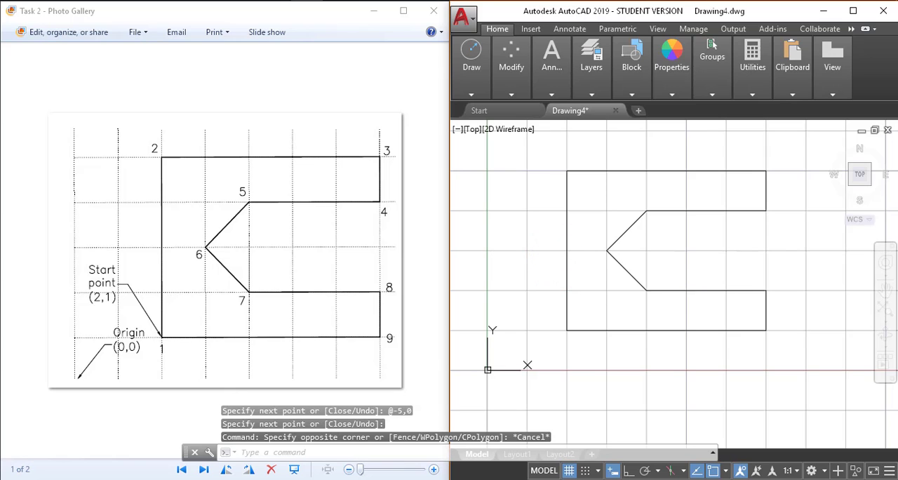
# Step: Start saving the drawing and choose the Part 4 folder inside Line Command as its location
pyautogui.hotkey('ctrl', 's')
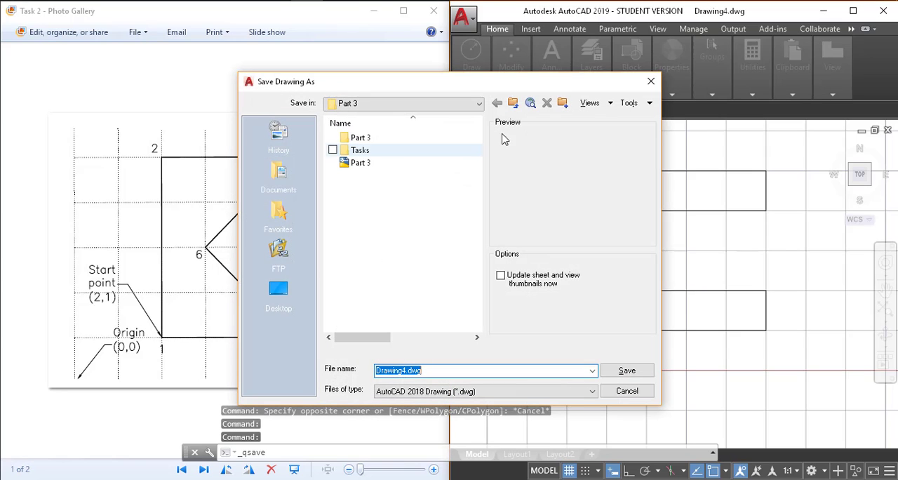
pyautogui.click(513, 103)
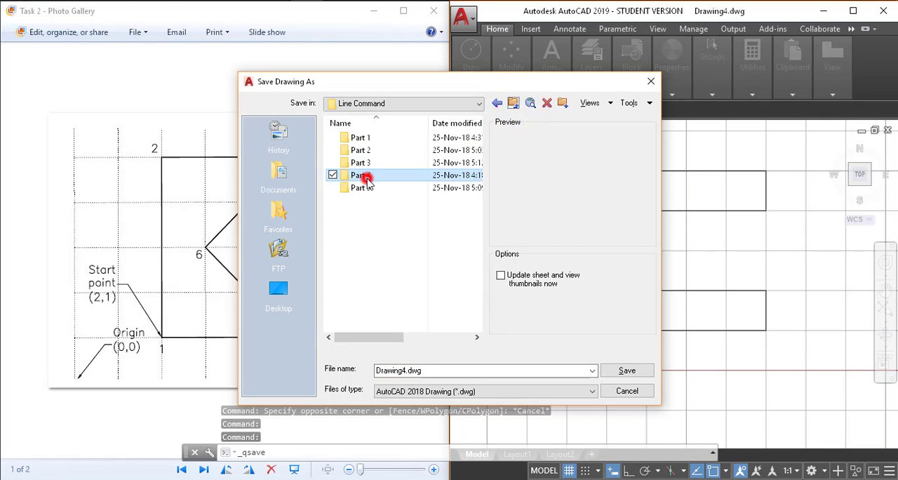
pyautogui.doubleClick(363, 175)
# Step: Name the drawing file Task 2 and save it
pyautogui.doubleClick(445, 372)
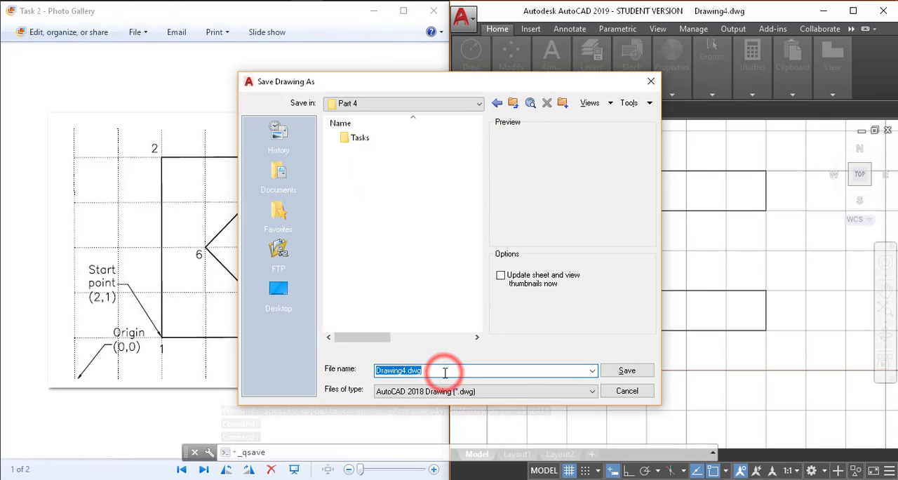
pyautogui.press('Home')
pyautogui.hotkey('ctrl', 'shift', 'Right')
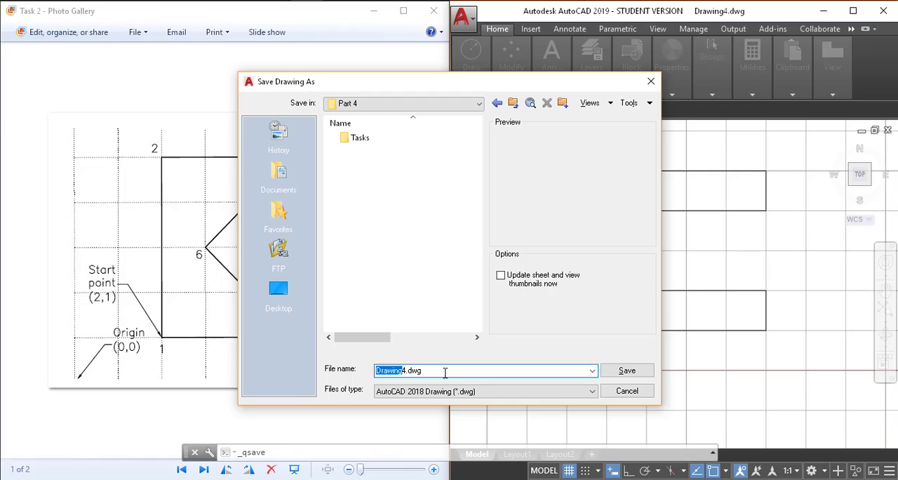
pyautogui.write('Task')
pyautogui.press('BackSpace')
pyautogui.press('BackSpace')
pyautogui.write('2')
pyautogui.press('BackSpace')
pyautogui.press('Delete')
pyautogui.write('k 2')
pyautogui.press('Return')
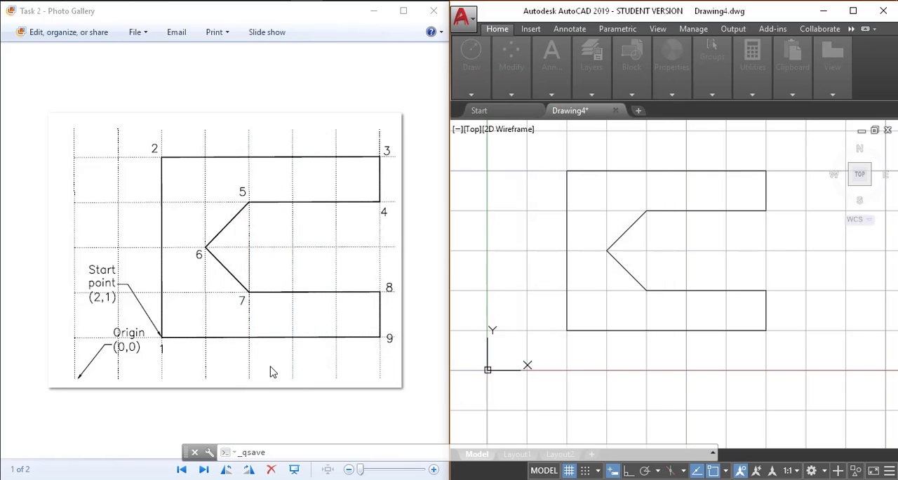
# Step: Switch to Photo Gallery to show the Task 3 reference image, and create a new drawing in AutoCAD
pyautogui.click(271, 370)
pyautogui.press('Right')
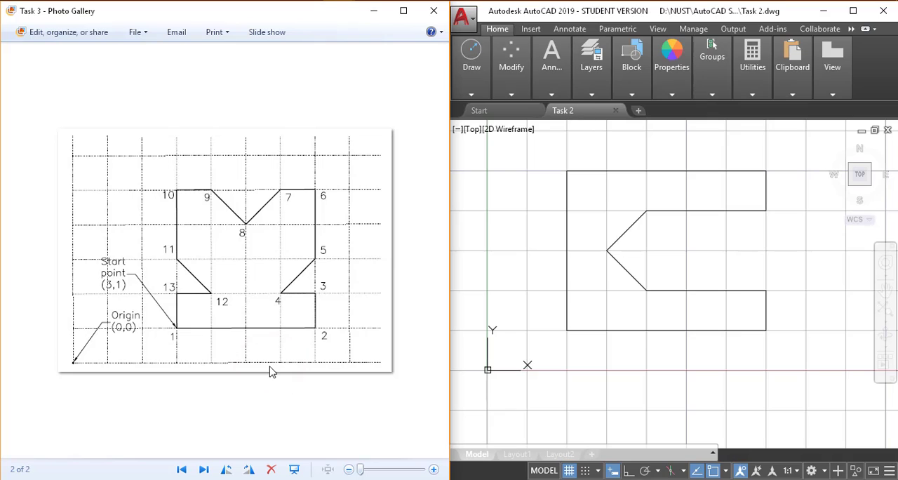
pyautogui.click(637, 116)
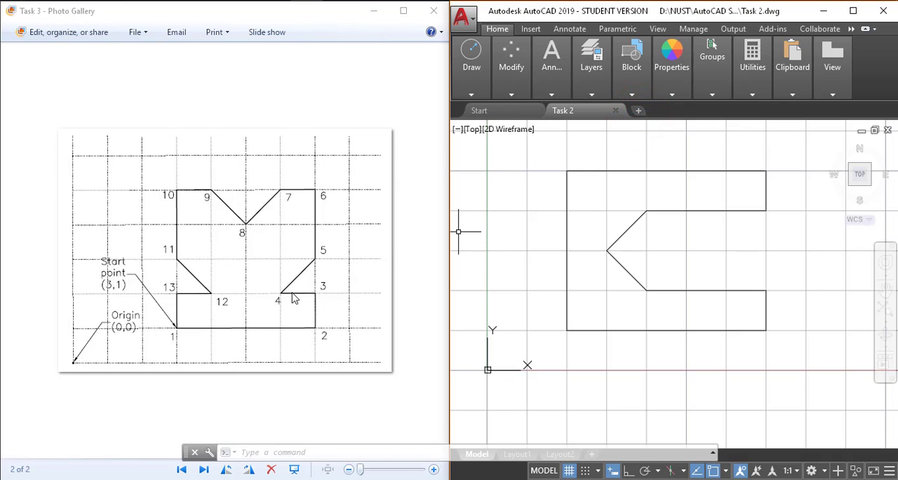
pyautogui.click(639, 111)
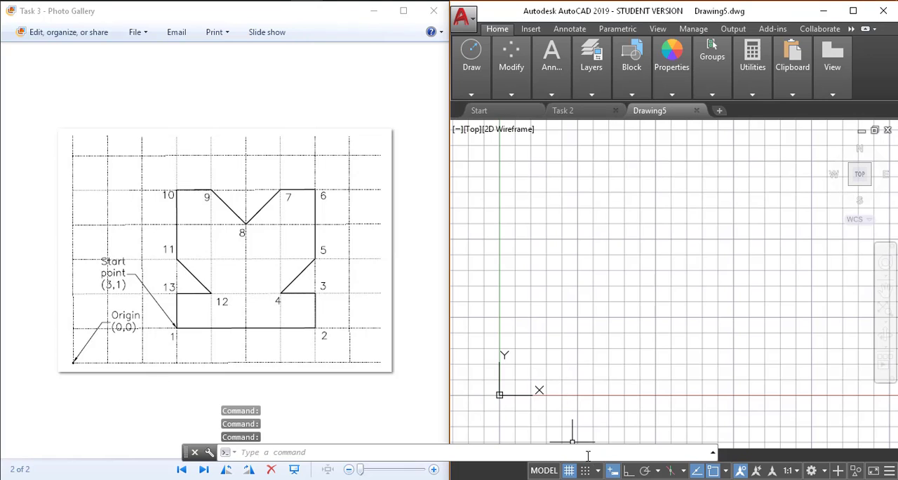
# Step: Set the drawing grid's X and Y spacing to 1 in the drafting settings and apply the change
pyautogui.rightClick(571, 470)
pyautogui.click(581, 456)
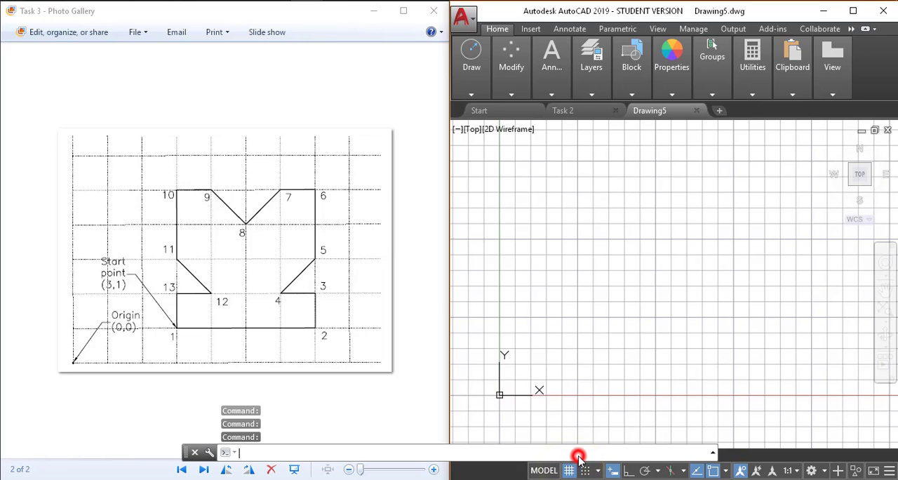
pyautogui.doubleClick(576, 228)
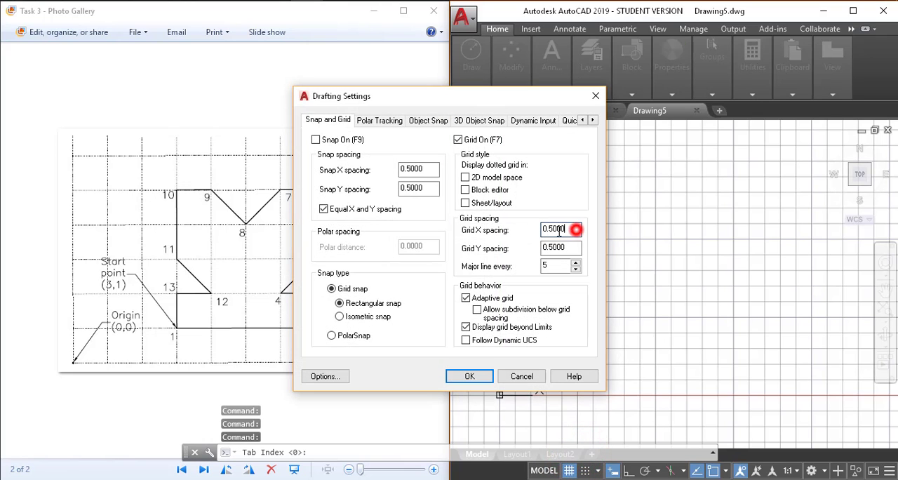
pyautogui.write('1')
pyautogui.press('Tab')
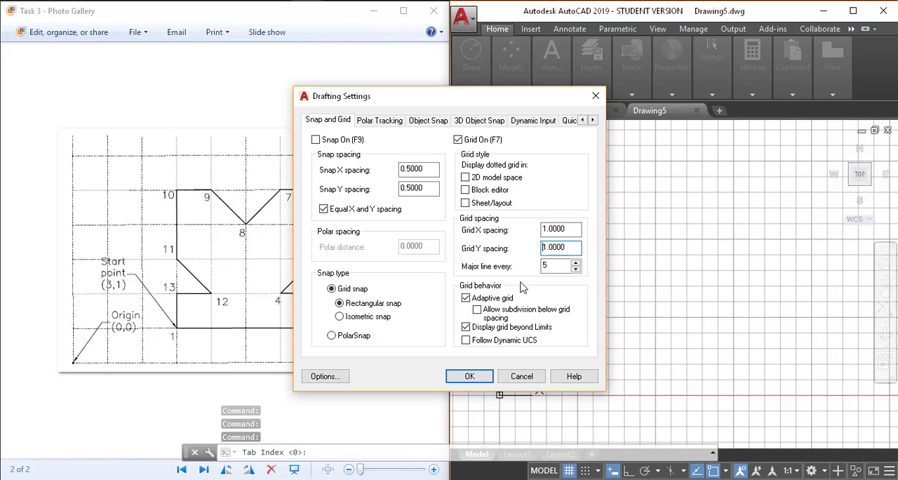
pyautogui.click(467, 376)
pyautogui.scroll(-4, 549, 388)
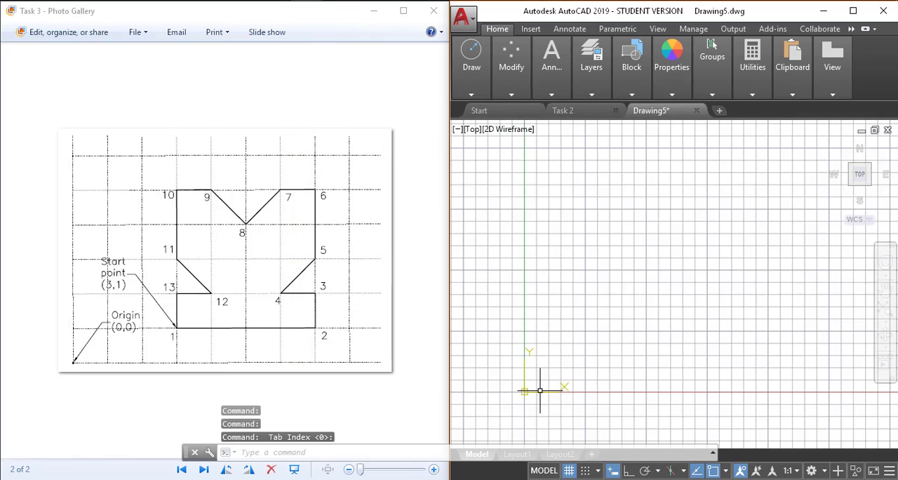
pyautogui.scroll(14, 532, 398)
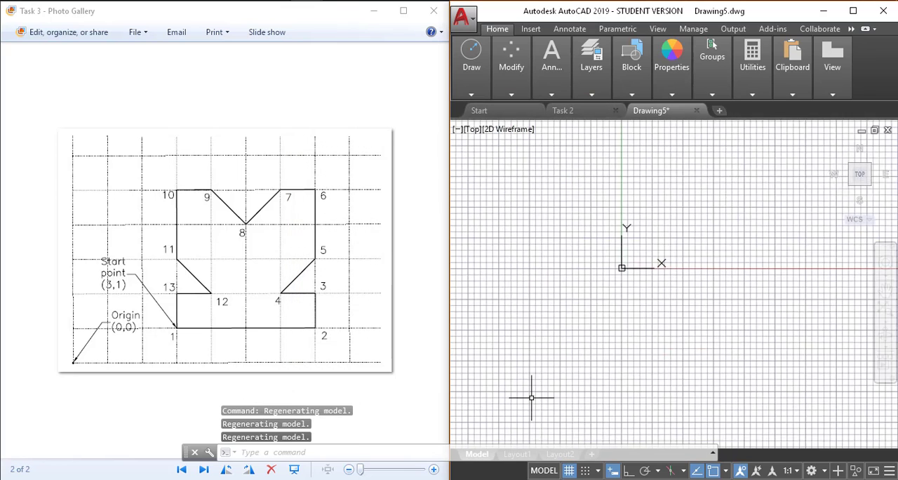
pyautogui.scroll(-6, 621, 314)
pyautogui.write('l')
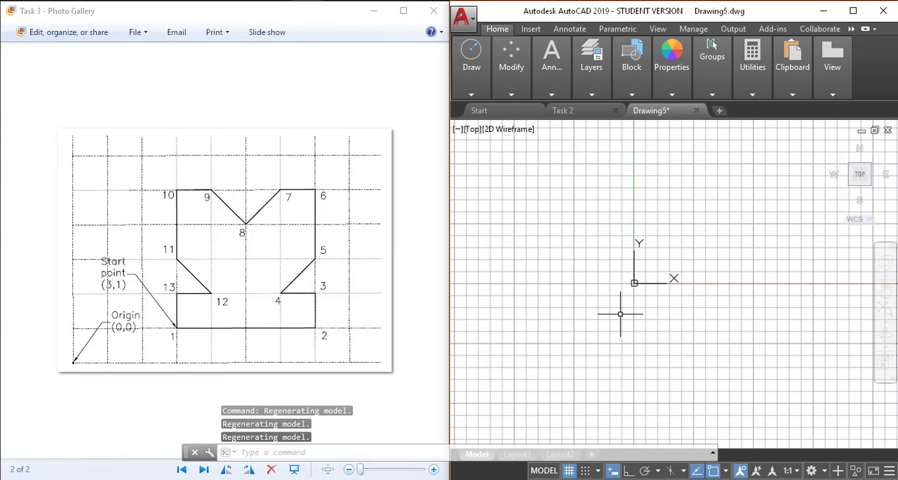
pyautogui.press('Return')
pyautogui.write('0')
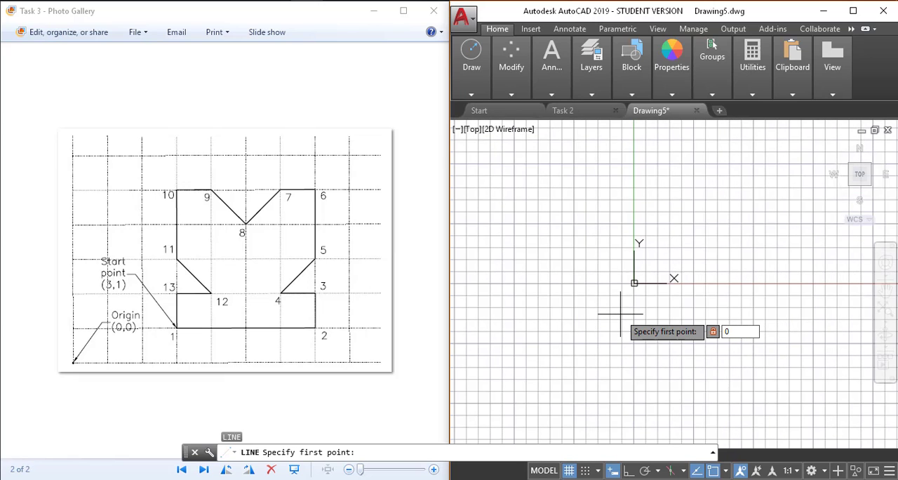
pyautogui.press('Escape')
# Step: Turn off Dynamic Input and start a line at absolute coordinate 3,1
pyautogui.scroll(-2, 640, 273)
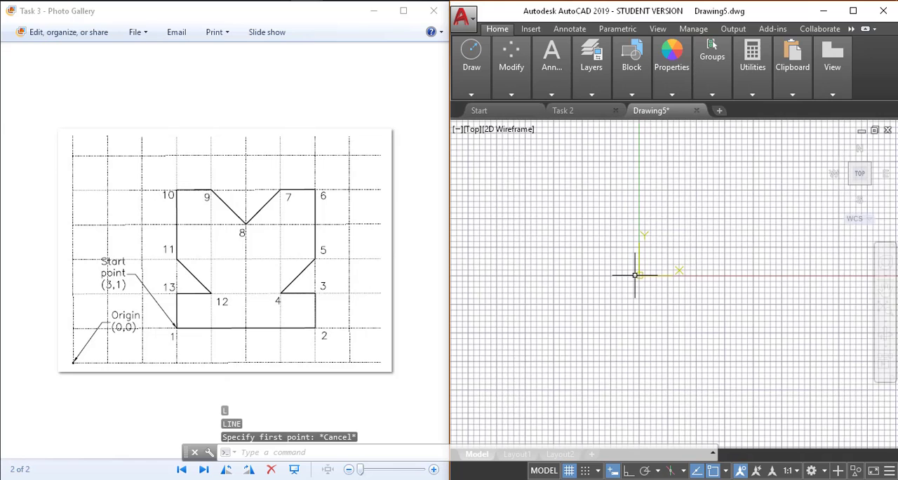
pyautogui.scroll(5, 648, 287)
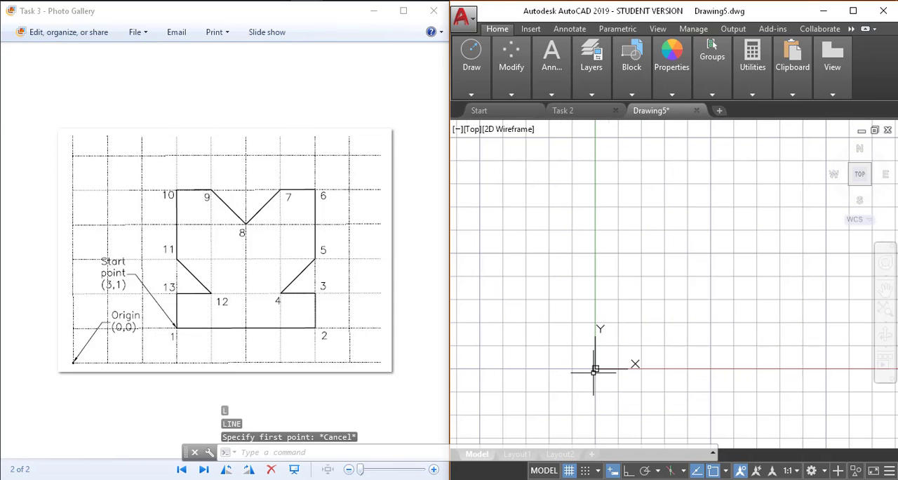
pyautogui.moveTo(596, 369); pyautogui.dragTo(526, 381, button='middle')
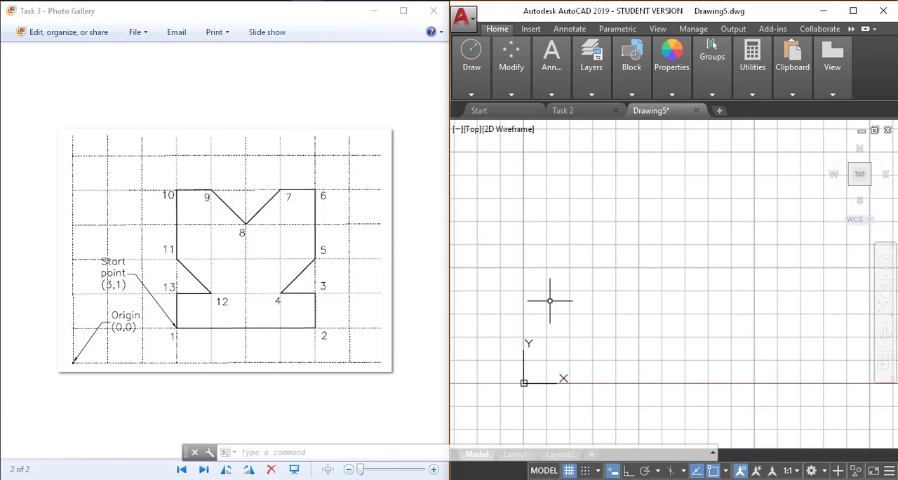
pyautogui.write('l')
pyautogui.press('Return')
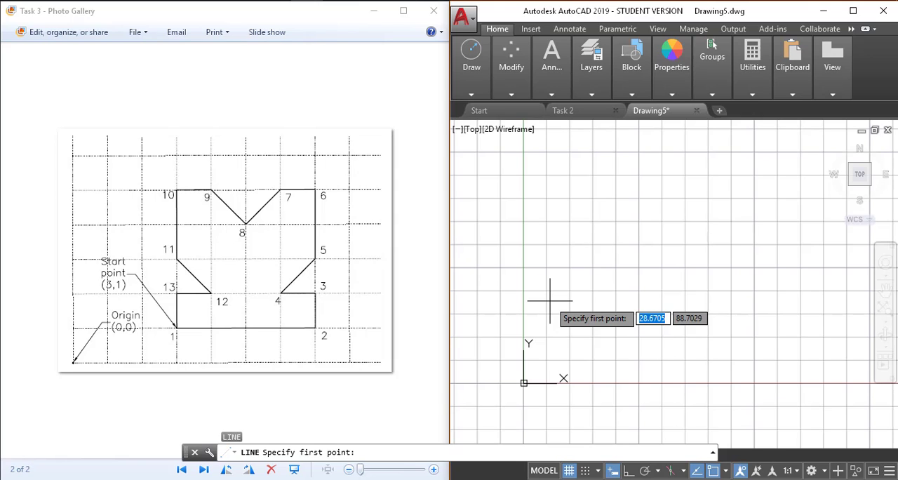
pyautogui.click(613, 471)
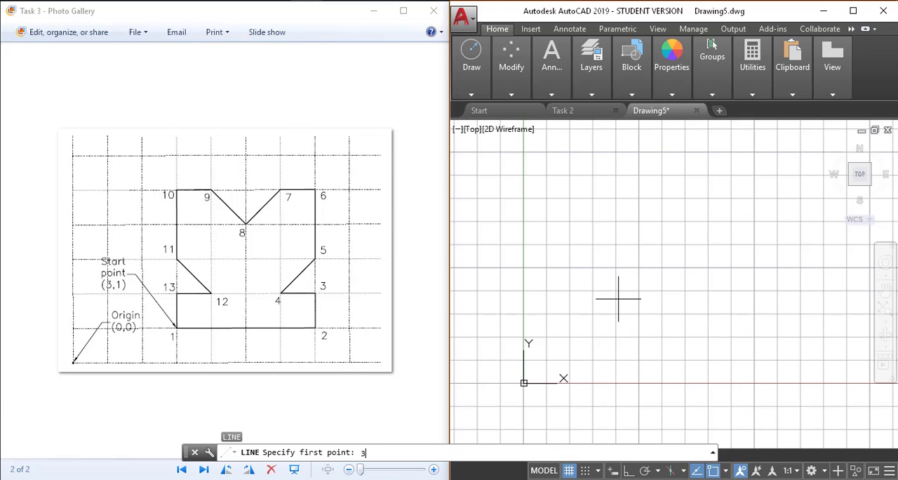
pyautogui.write('3,1')
pyautogui.press('Return')
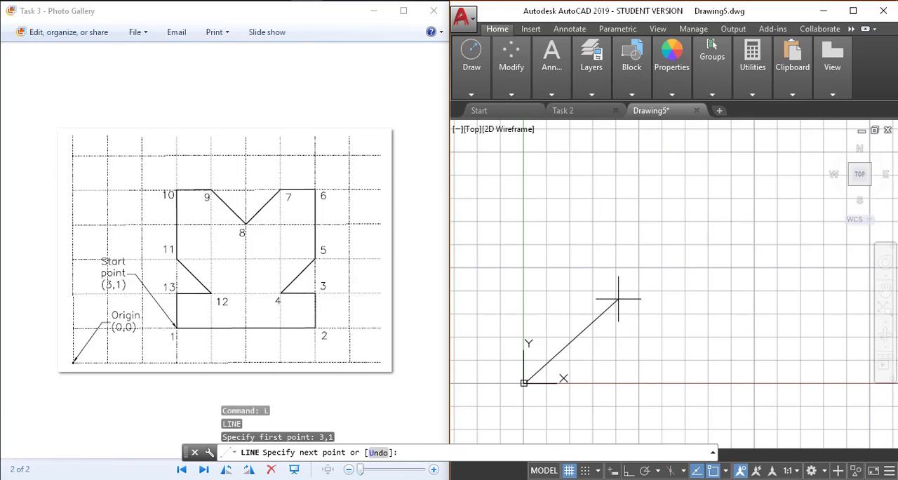
# Step: Draw the outline's bottom edge from the start point to absolute coordinate 7,1
pyautogui.scroll(5, 517, 411)
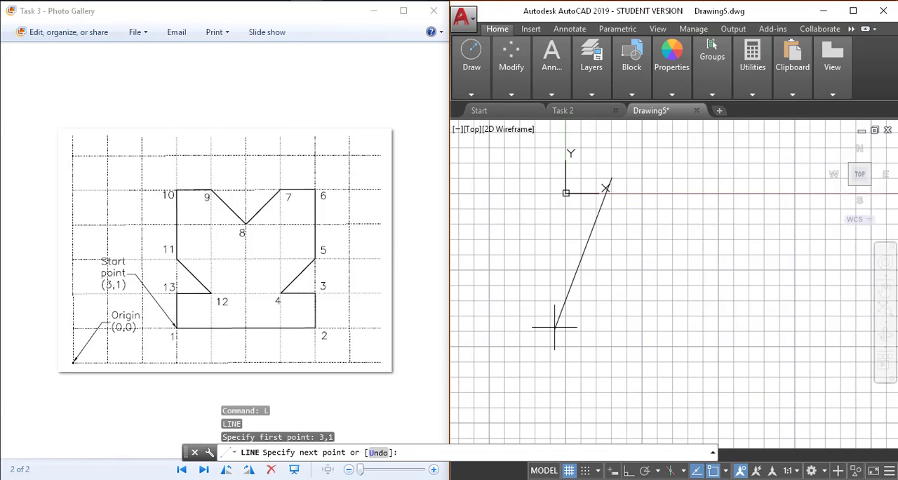
pyautogui.moveTo(628, 173)
pyautogui.mouseDown(button='middle')
pyautogui.moveTo(634, 243)
pyautogui.moveTo(623, 253)
pyautogui.moveTo(657, 312)
pyautogui.moveTo(641, 303)
pyautogui.moveTo(637, 318)
pyautogui.mouseUp(button='middle')
pyautogui.scroll(4, 628, 244)
pyautogui.scroll(-2, 652, 307)
pyautogui.scroll(2, 651, 306)
pyautogui.scroll(-2, 650, 305)
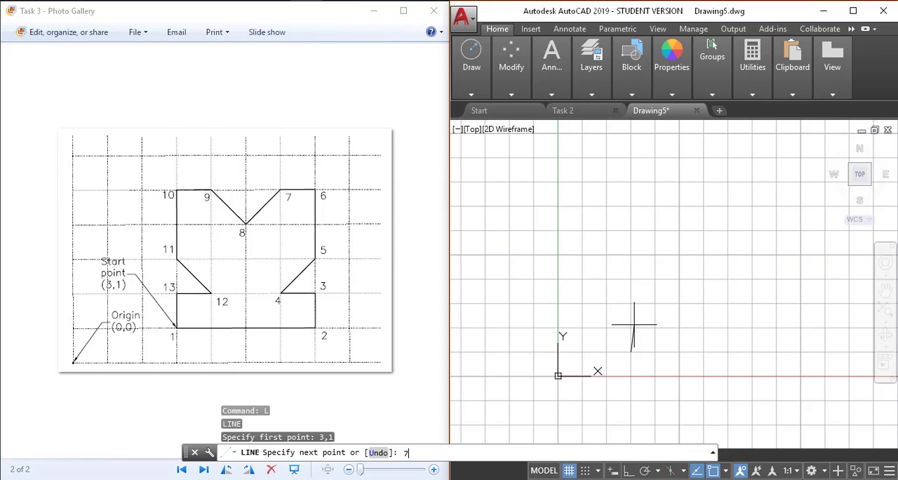
pyautogui.press('Return')
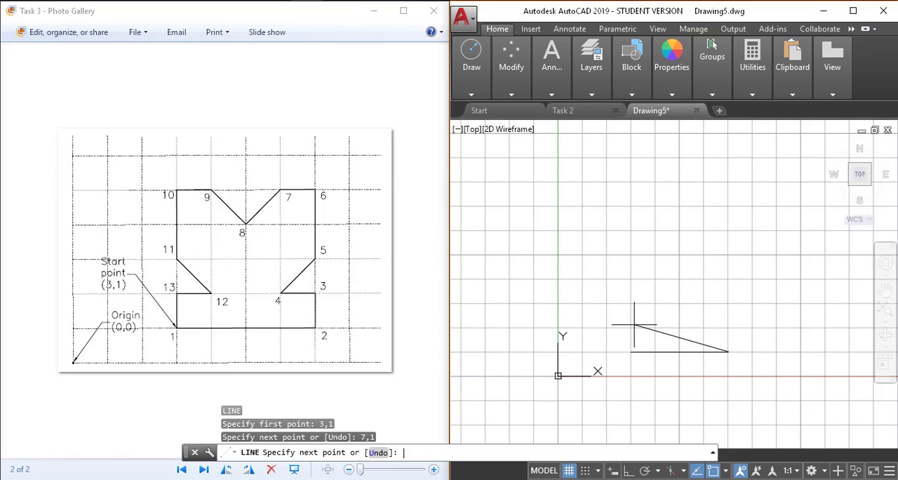
# Step: Continue the outline through absolute coordinates 7,2, 6,2 and 7,3 to form the lower right notch
pyautogui.scroll(2, 657, 339)
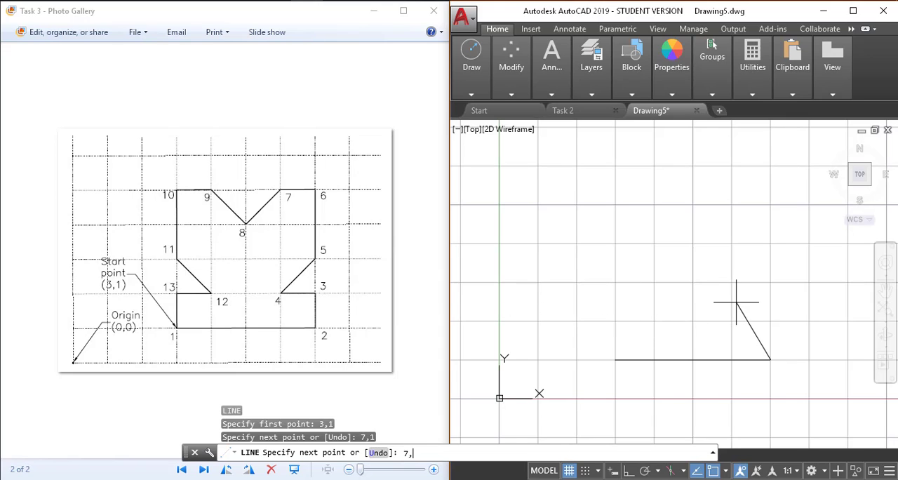
pyautogui.press('Return')
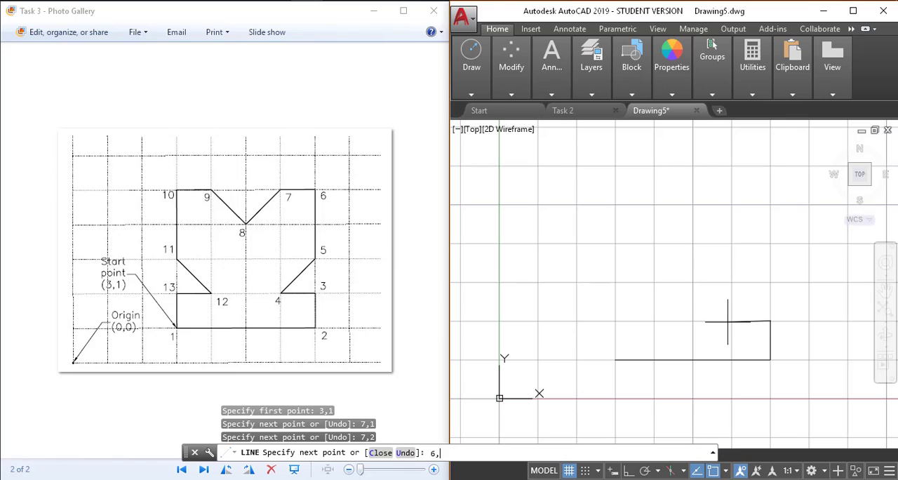
pyautogui.press('Return')
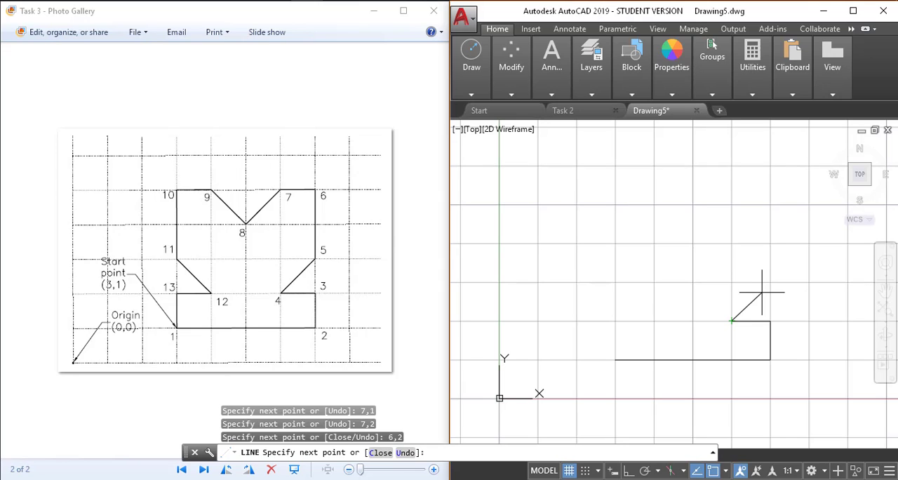
pyautogui.write('7,3')
pyautogui.press('Return')
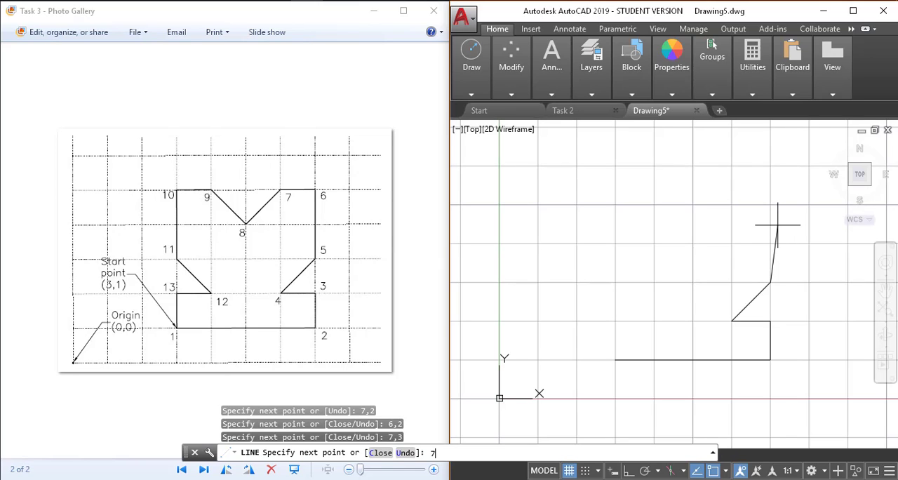
# Step: Continue the outline through absolute coordinates 7,5, 6,5 and 5,4, down to the bottom of the V-notch
pyautogui.write('7,5')
pyautogui.press('Return')
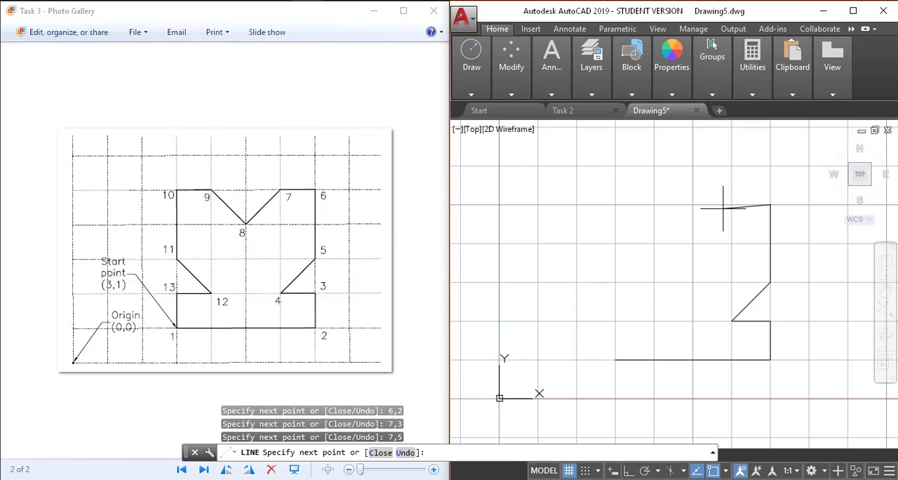
pyautogui.write('6,5')
pyautogui.press('Return')
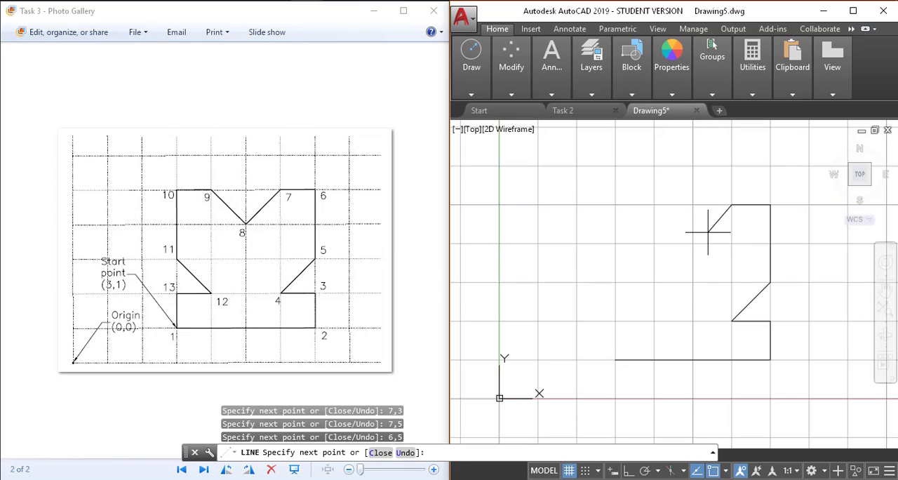
pyautogui.press('Return')
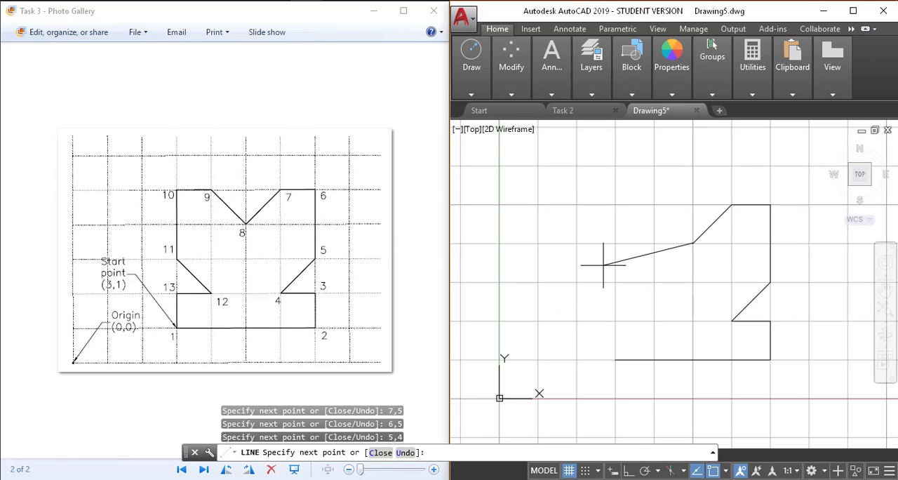
# Step: Continue the outline up to absolute coordinate 4,5 and across to 3,5 for the upper left corner
pyautogui.write('4,5')
pyautogui.press('Return')
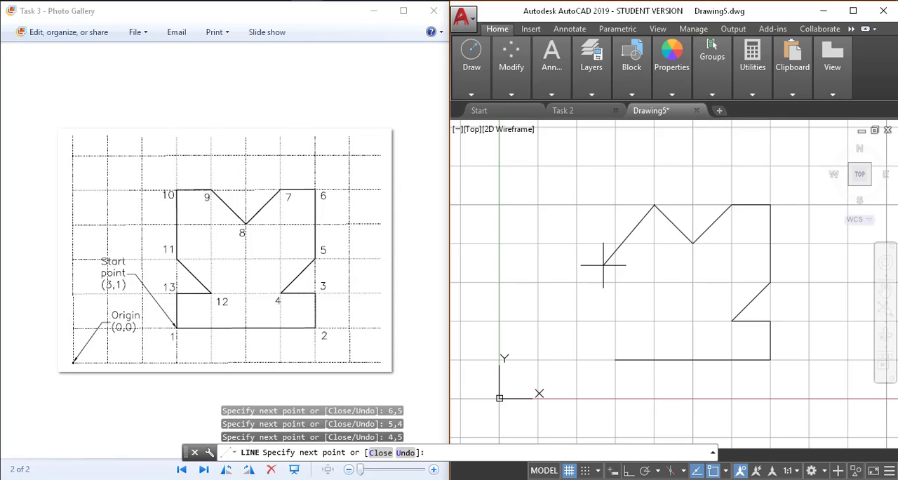
pyautogui.write('3,5')
pyautogui.press('Return')
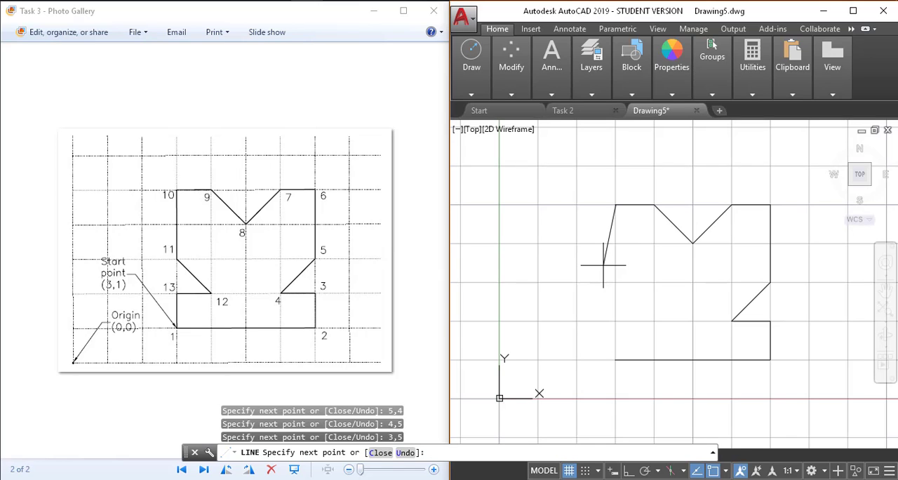
# Step: Continue the outline down the left side to absolute coordinate 3,3 and diagonally to 4,2
pyautogui.write('3,3')
pyautogui.press('Return')
pyautogui.write('4,2')
pyautogui.press('Return')
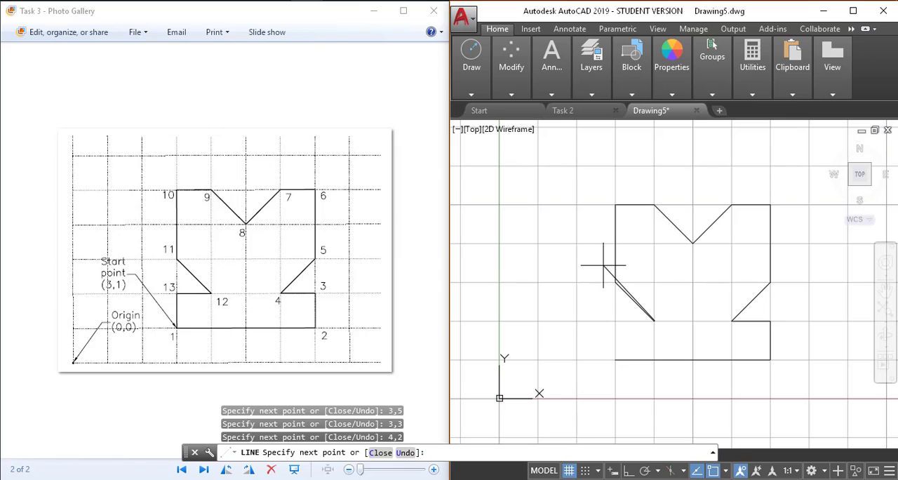
# Step: Draw the last notch edge to absolute coordinate 3,2 and close the outline with the Close option
pyautogui.write('3,2')
pyautogui.press('Return')
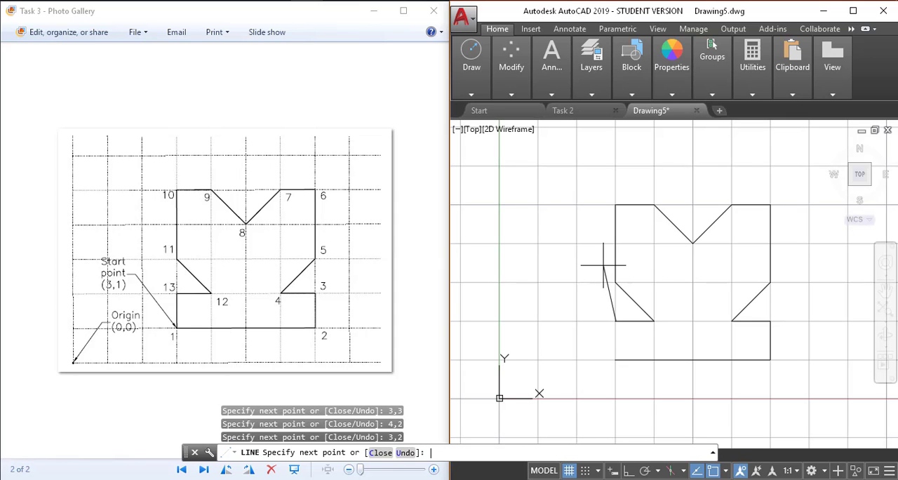
pyautogui.write('c')
pyautogui.press('Return')
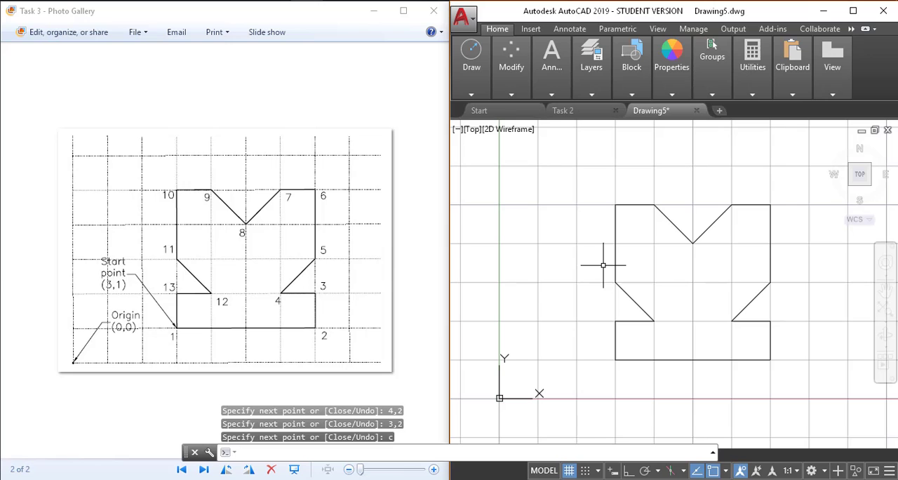
# Step: Select all the lines of the finished outline and erase them
pyautogui.scroll(3, 603, 265)
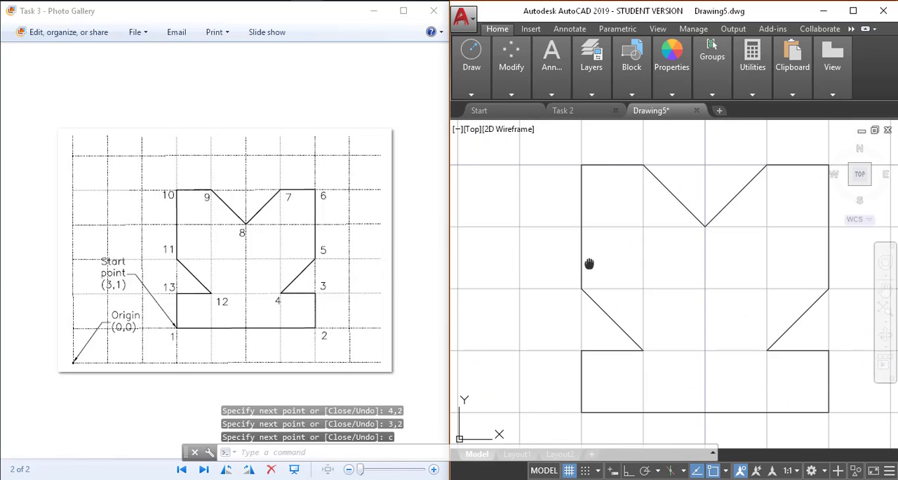
pyautogui.moveTo(590, 264); pyautogui.dragTo(558, 260, button='middle')
pyautogui.scroll(-2, 562, 263)
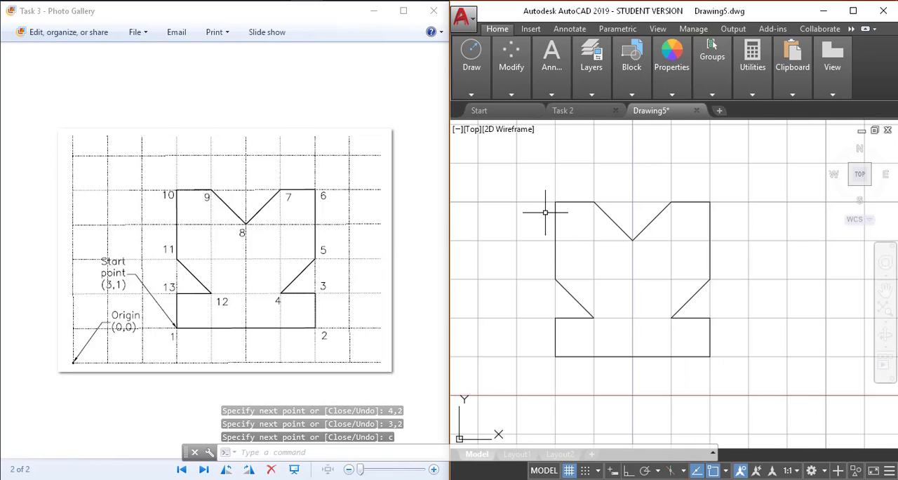
pyautogui.moveTo(535, 176); pyautogui.dragTo(638, 299)
pyautogui.click(552, 259)
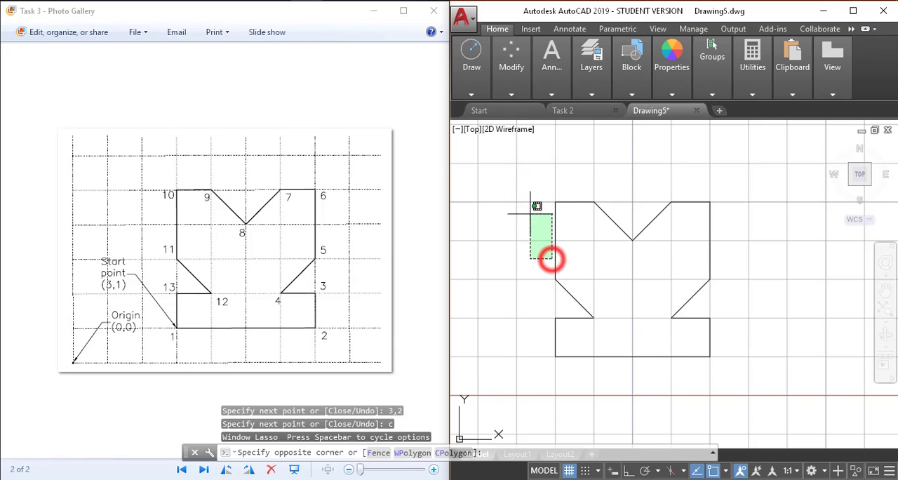
pyautogui.moveTo(552, 259); pyautogui.dragTo(522, 181)
pyautogui.click(513, 178)
pyautogui.click(738, 374)
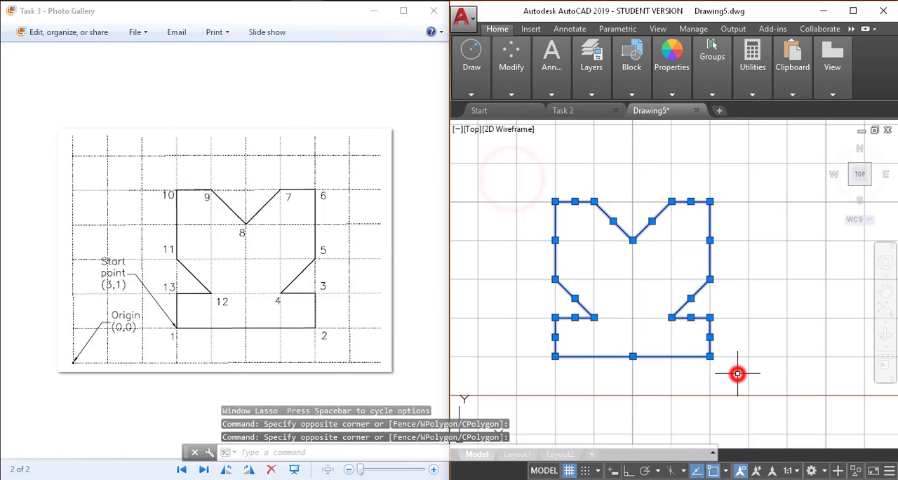
pyautogui.press('Delete')
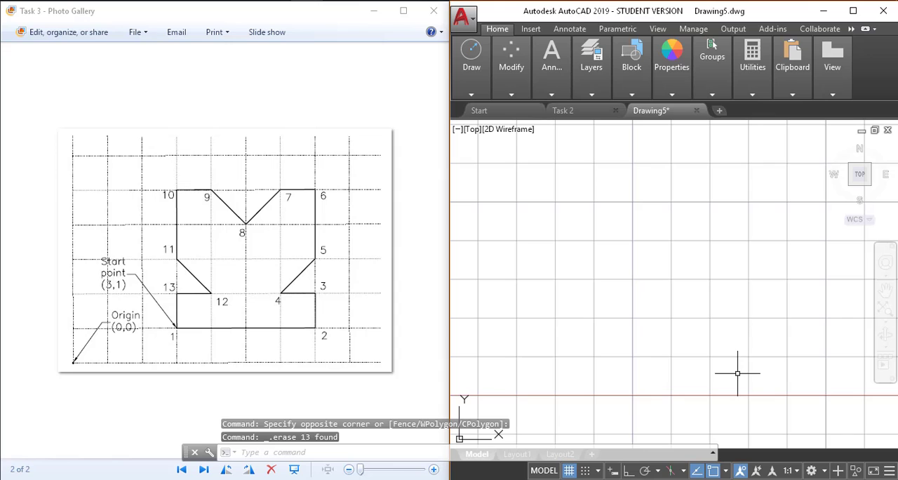
# Step: Turn on Dynamic Input and start a line at coordinate 3,1
pyautogui.click(613, 473)
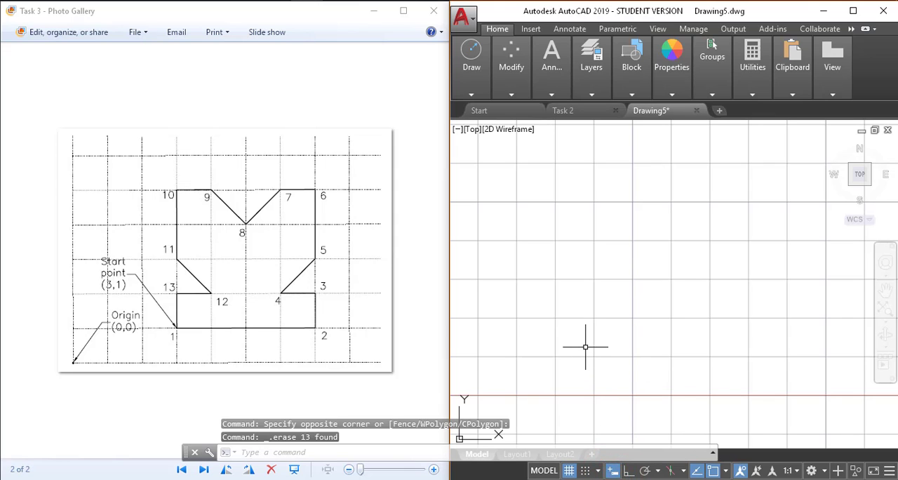
pyautogui.write('l')
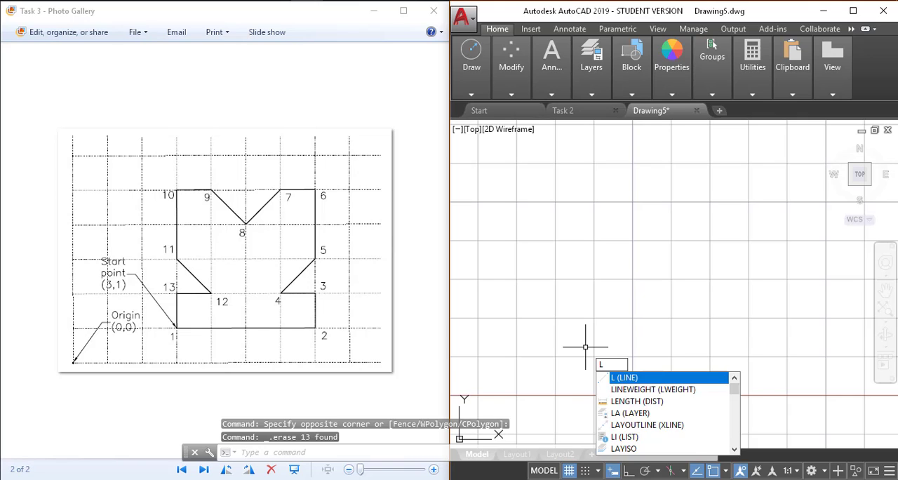
pyautogui.press('Return')
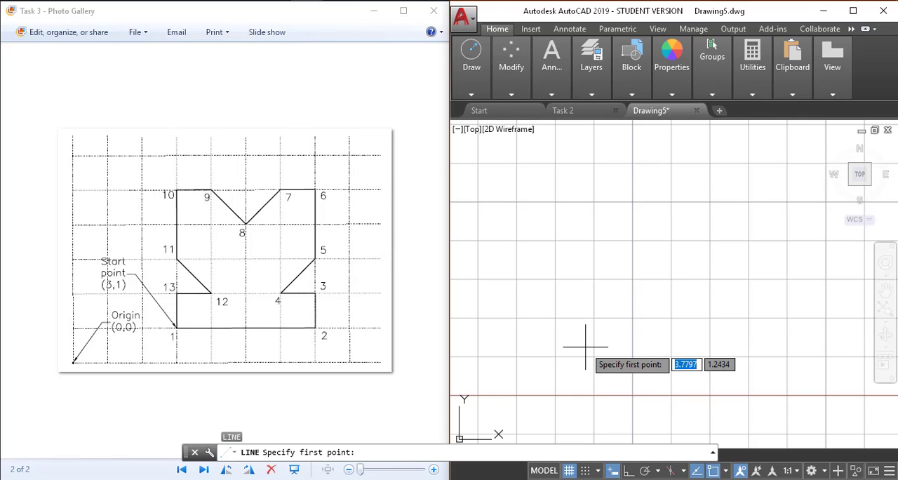
pyautogui.write('3')
pyautogui.press('Tab')
pyautogui.write('1')
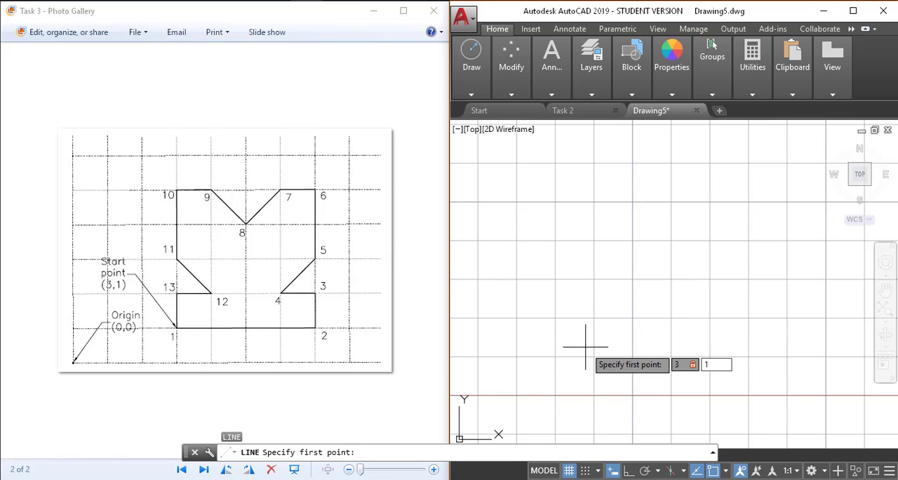
pyautogui.press('Return')
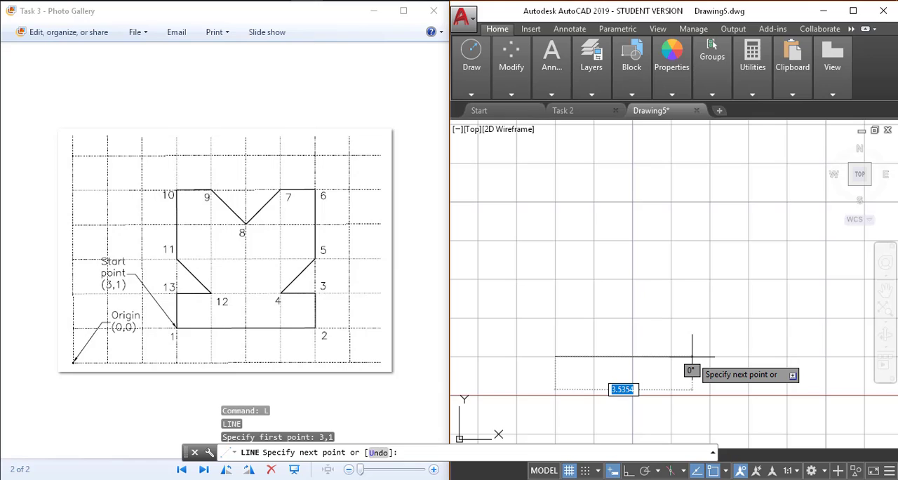
# Step: Draw the outline's bottom edge with relative offset 4,0 and the short vertical edge up from it with offset 0,1
pyautogui.write('4')
pyautogui.press('Tab')
pyautogui.write('0')
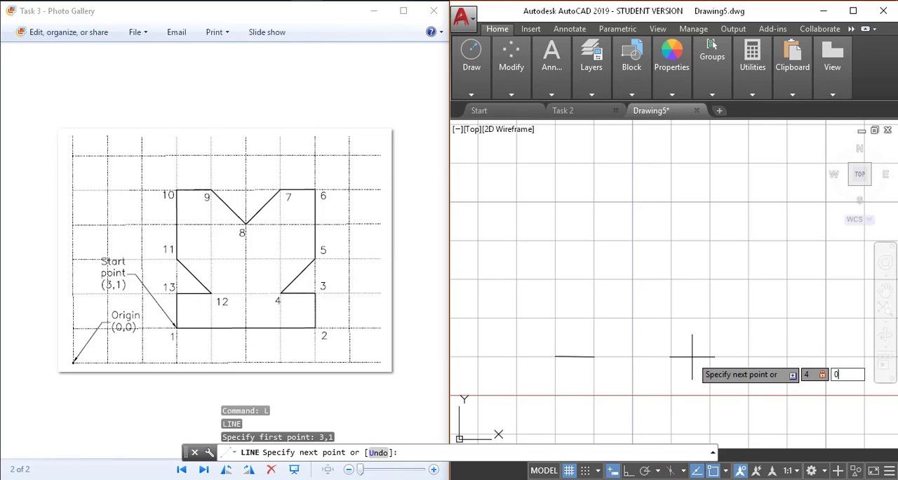
pyautogui.press('Return')
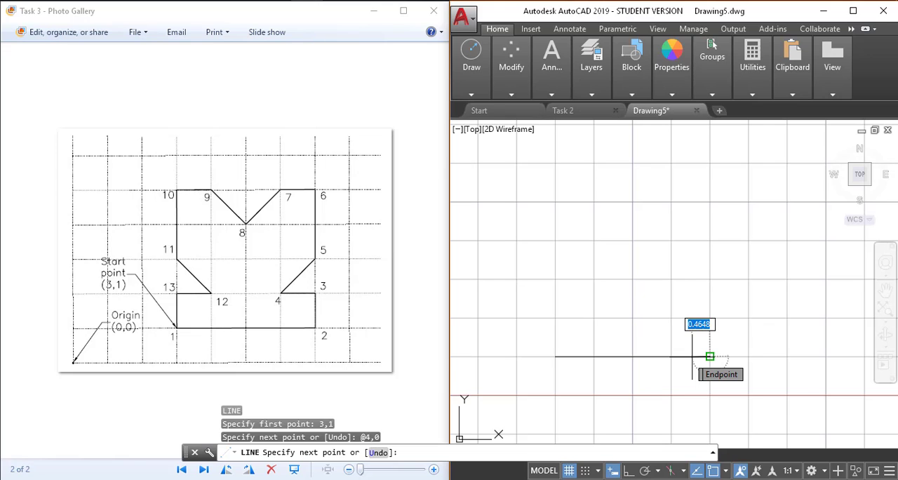
pyautogui.write('@0,1')
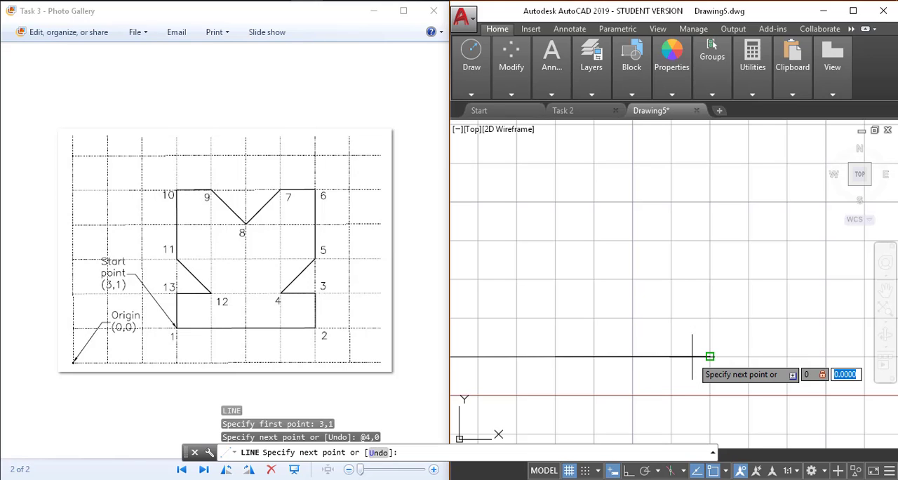
pyautogui.press('Return')
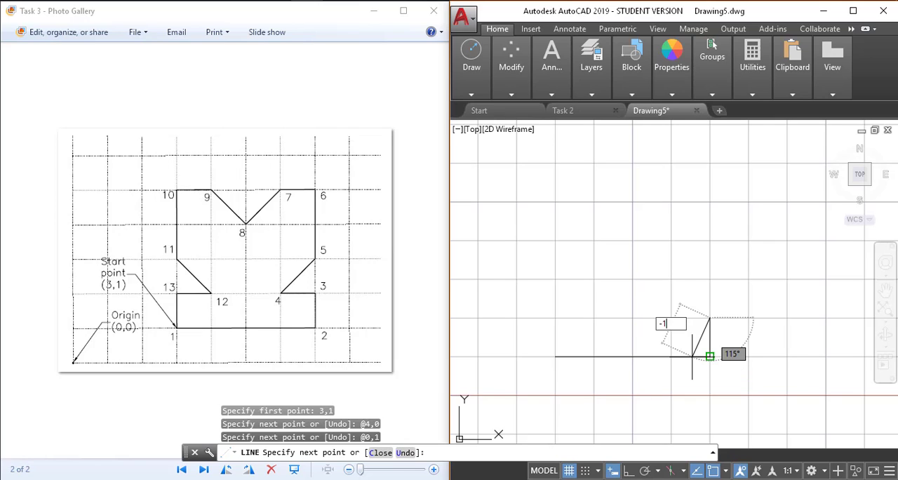
# Step: Draw the right-hand notch with relative offsets -1,0 to point 4 and 1,1 to point 5
pyautogui.write('-1,0')
pyautogui.press('Return')
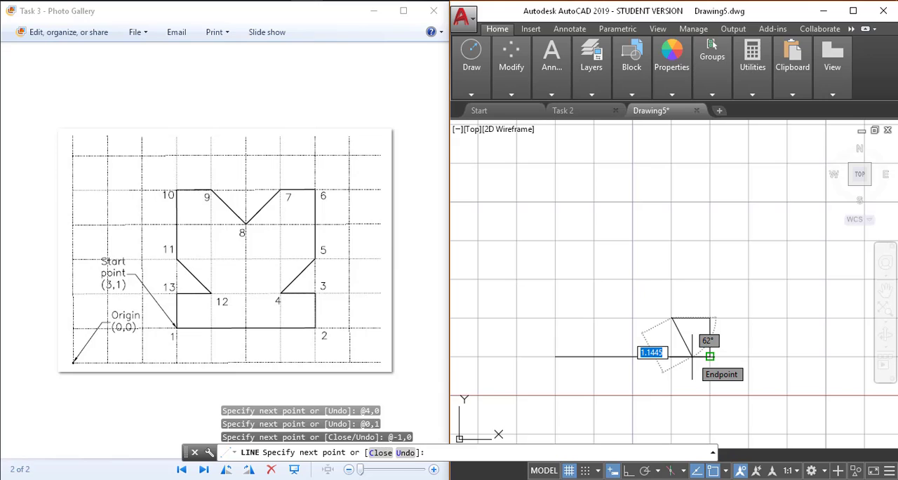
pyautogui.write('1')
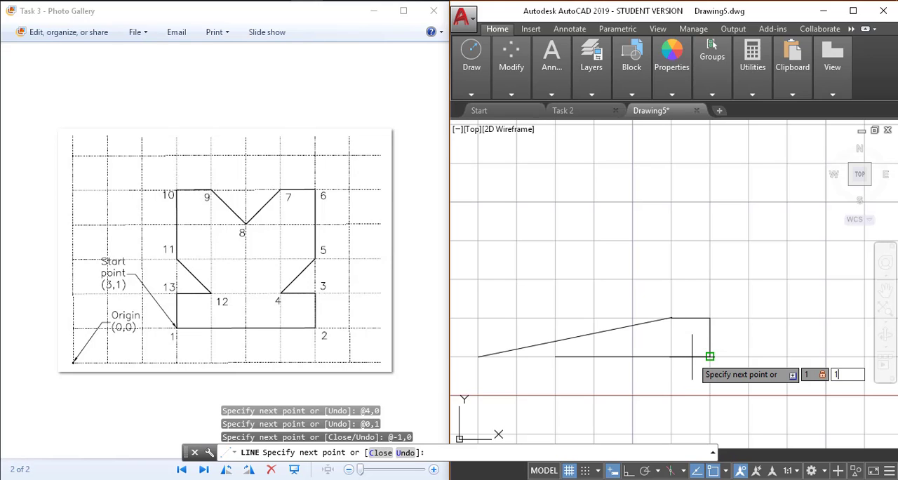
pyautogui.write(',1')
pyautogui.press('Return')
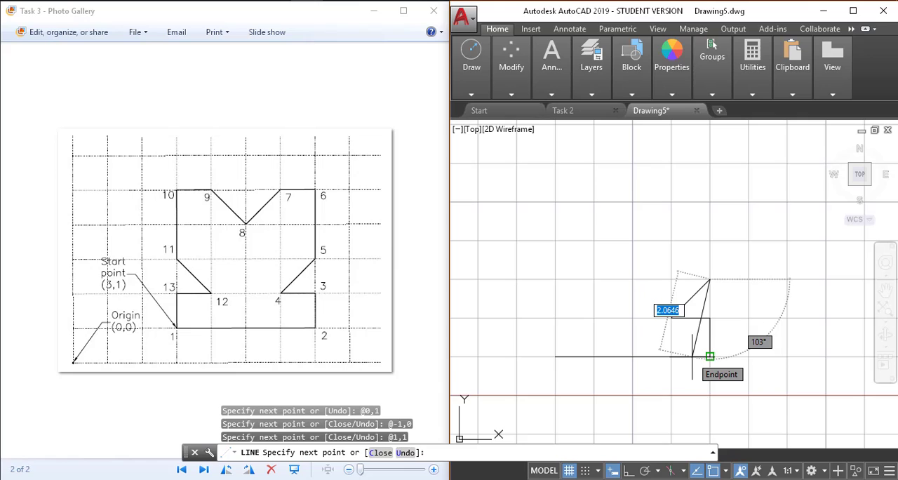
# Step: Continue the outline up the right side with relative offset 0,2 and across to point 7 with offset -1,0
pyautogui.write('@0,2')
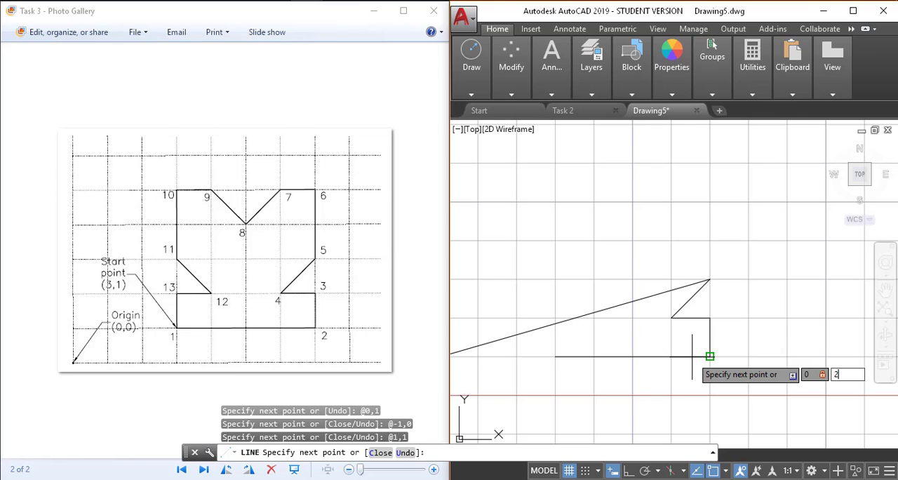
pyautogui.press('Return')
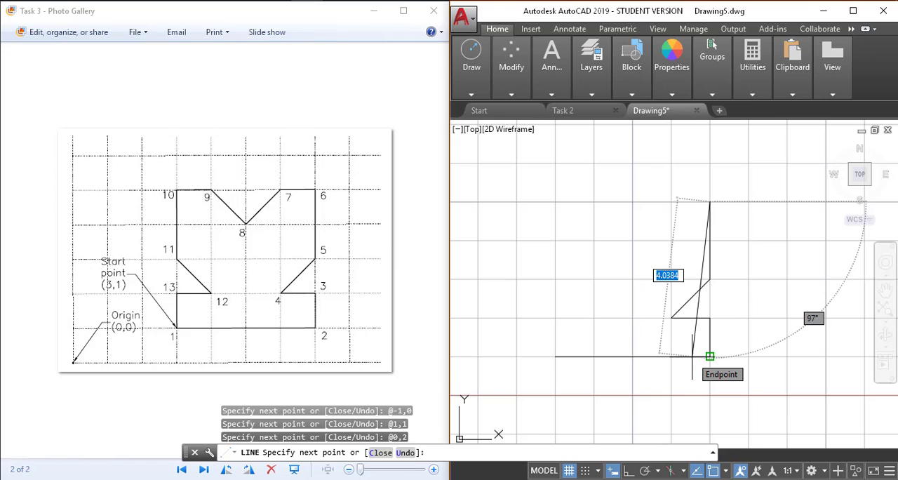
pyautogui.write('@-1,0')
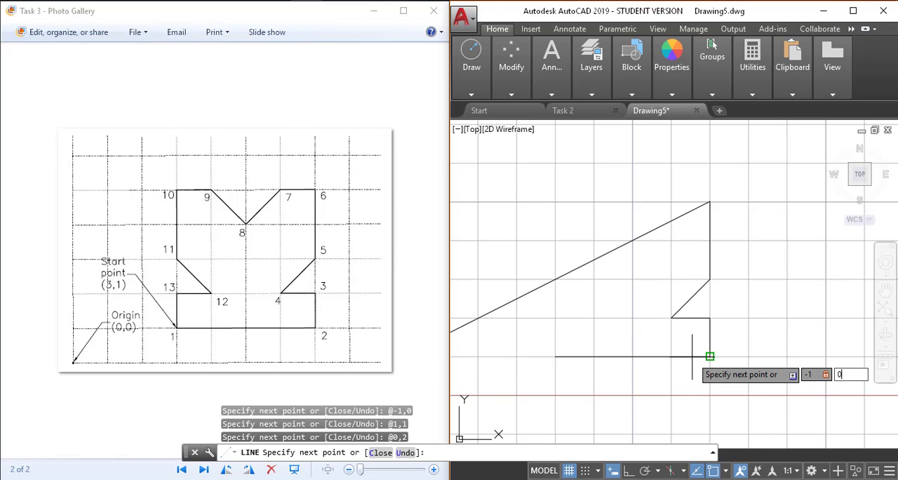
pyautogui.press('Return')
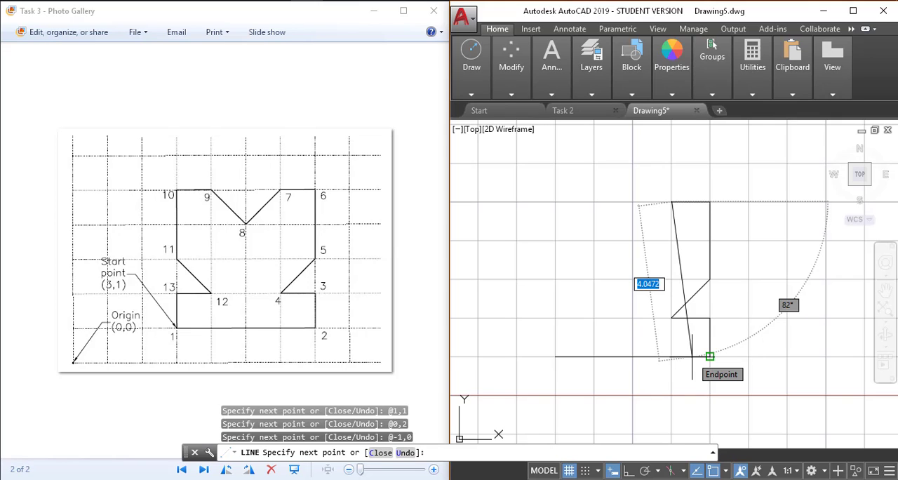
# Step: Draw the V-shaped notch in the upper edge with relative offsets -1,-1 to point 8 and -1,1 to point 9
pyautogui.write('-1')
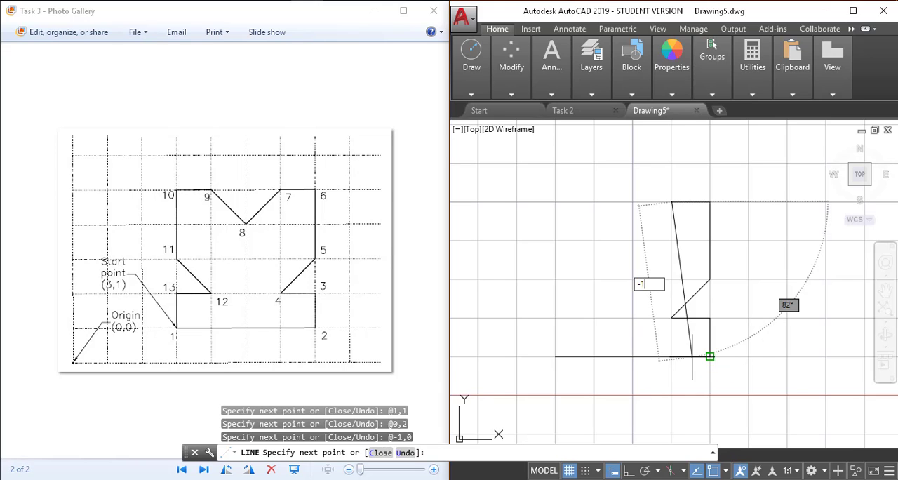
pyautogui.write(',-1')
pyautogui.press('Return')
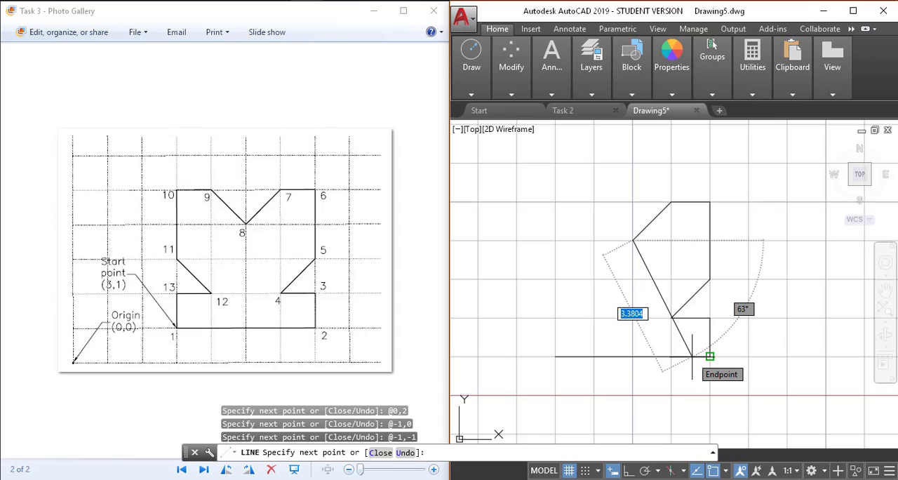
pyautogui.write('-1')
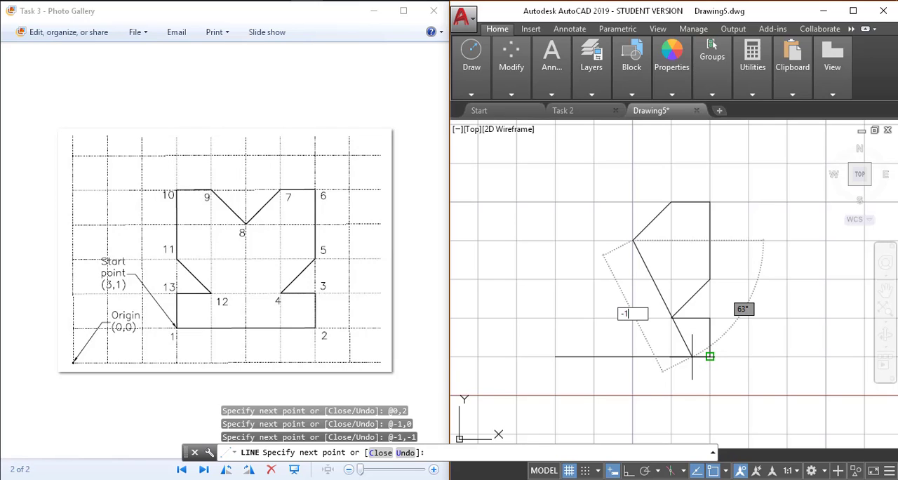
pyautogui.write(',')
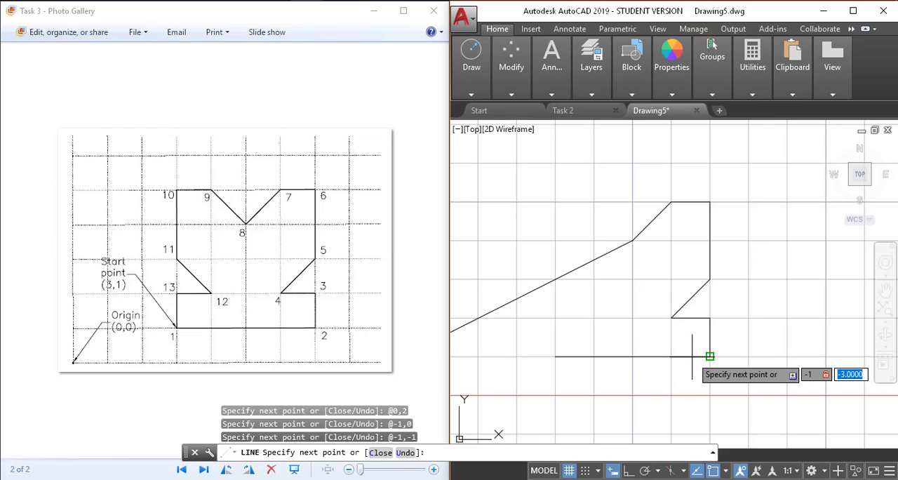
pyautogui.write('1')
pyautogui.press('Return')
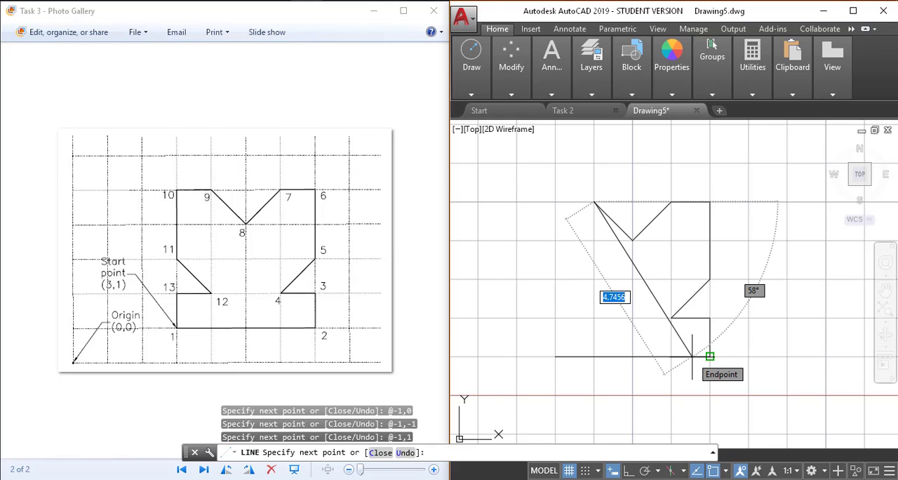
# Step: Continue the outline to the upper left corner with relative offset -1,0 and down the left side with offset 0,-2
pyautogui.write('-1,0')
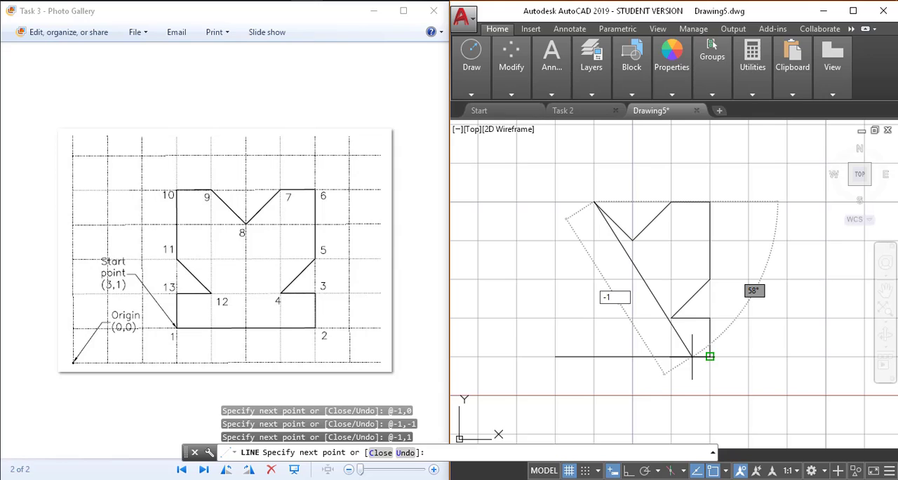
pyautogui.press('Return')
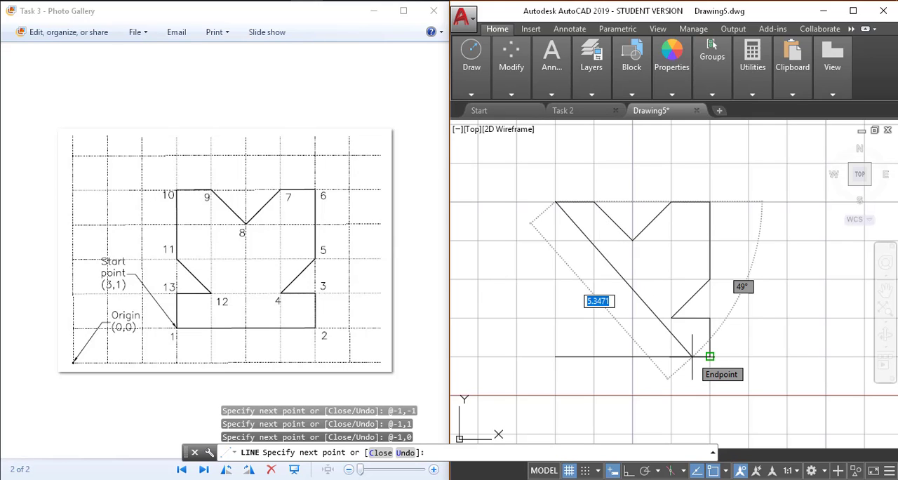
pyautogui.write('0')
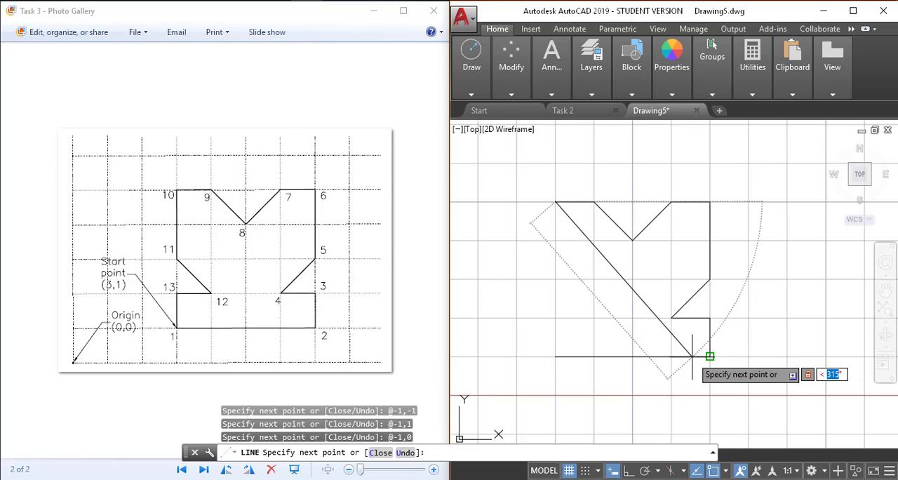
pyautogui.write(',-2')
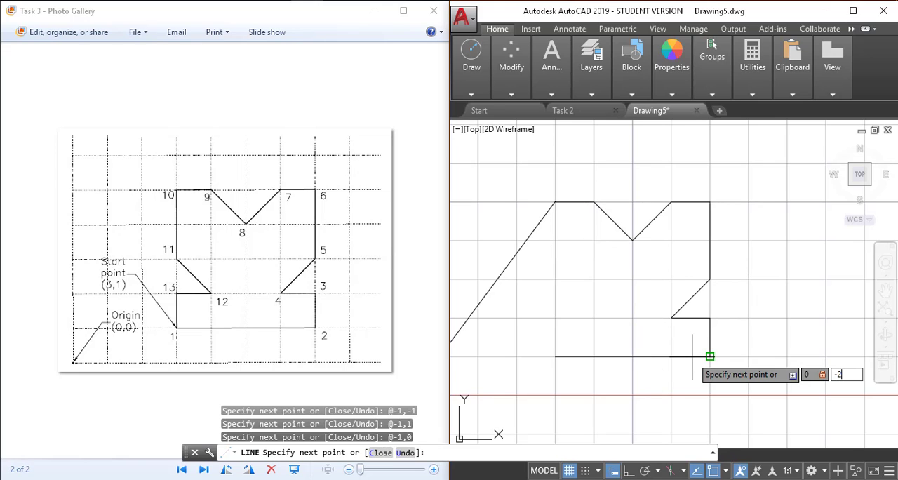
pyautogui.press('Return')
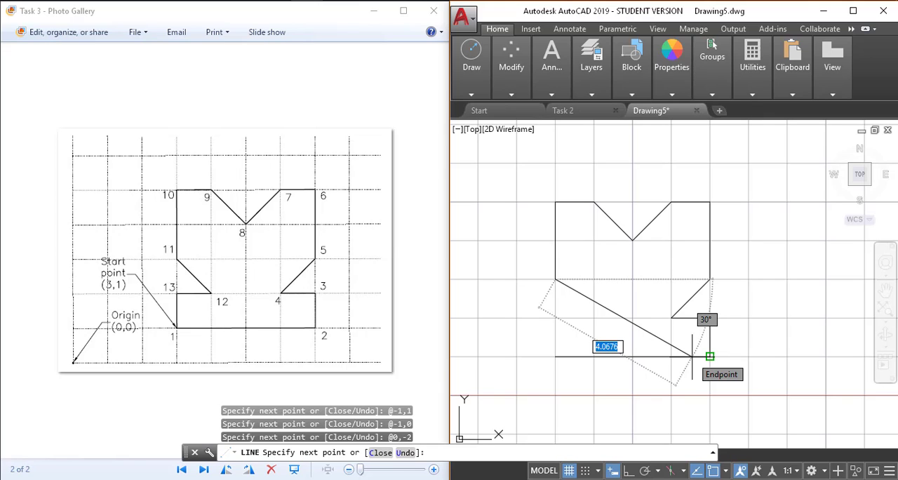
# Step: Draw the left-hand notch with relative offsets 1,-1 to point 12 and -1,0 to point 13
pyautogui.write('1')
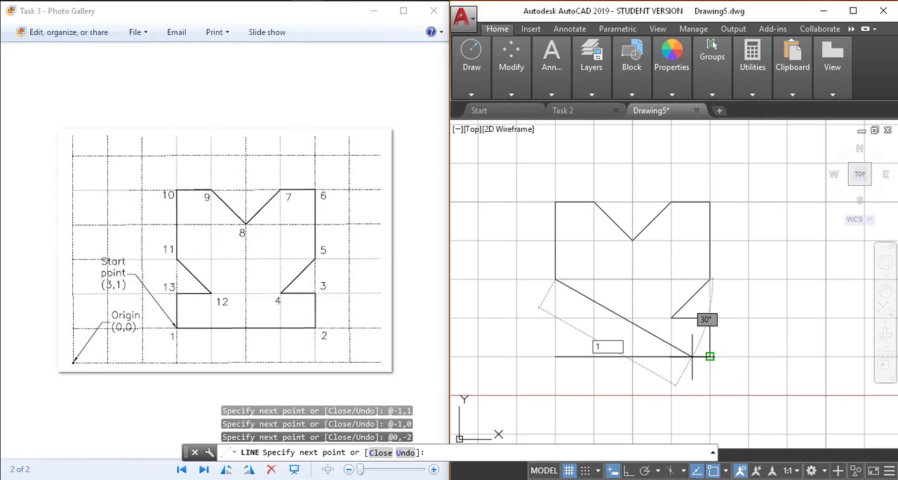
pyautogui.write(',-1')
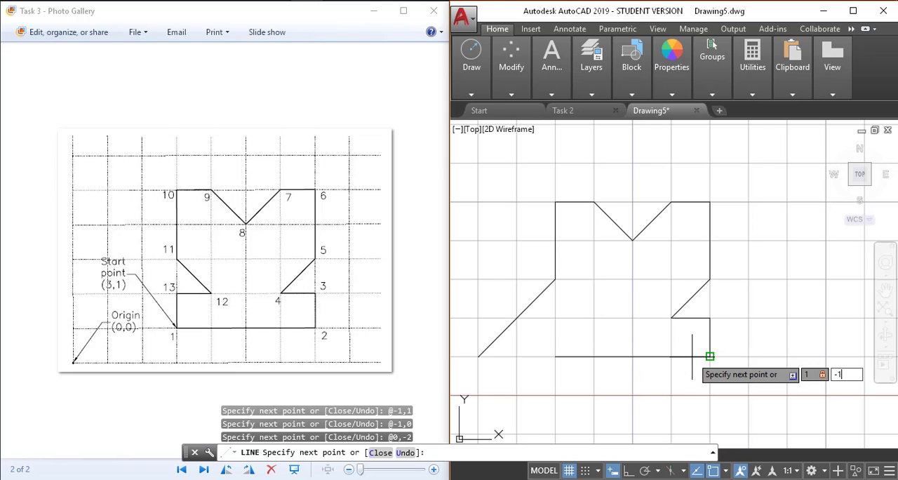
pyautogui.press('Return')
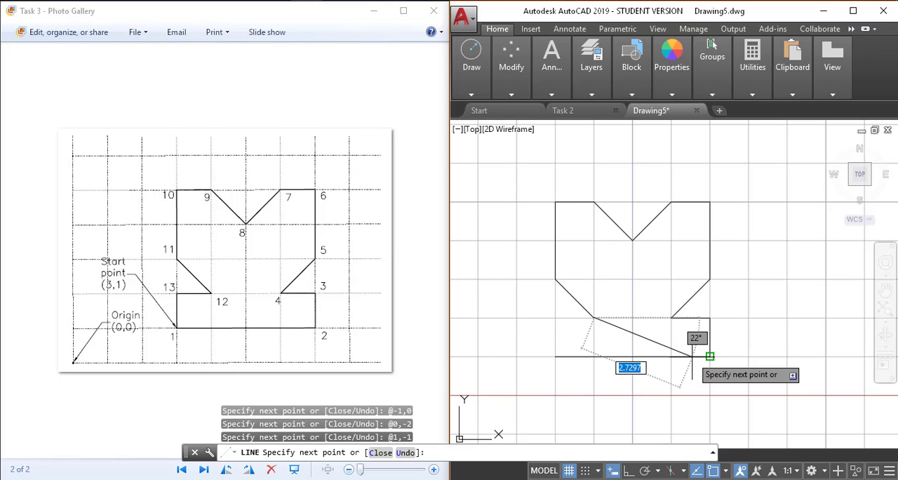
pyautogui.write('-1')
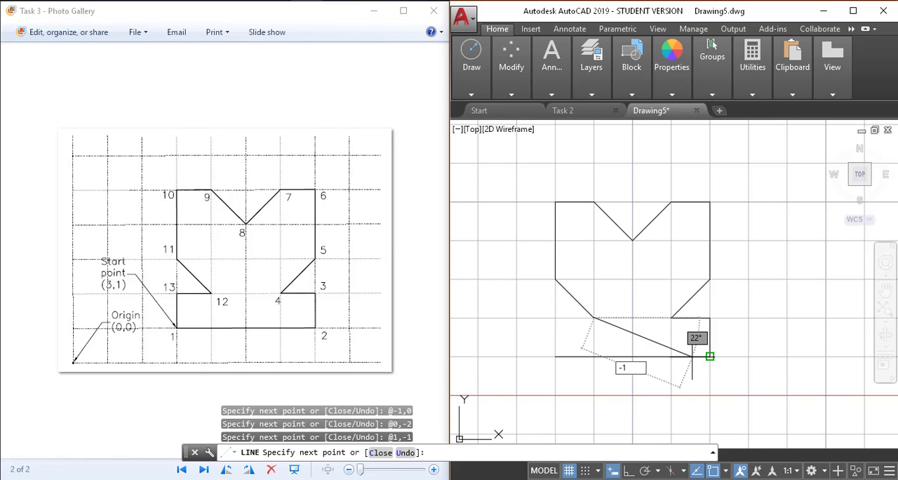
pyautogui.write(',')
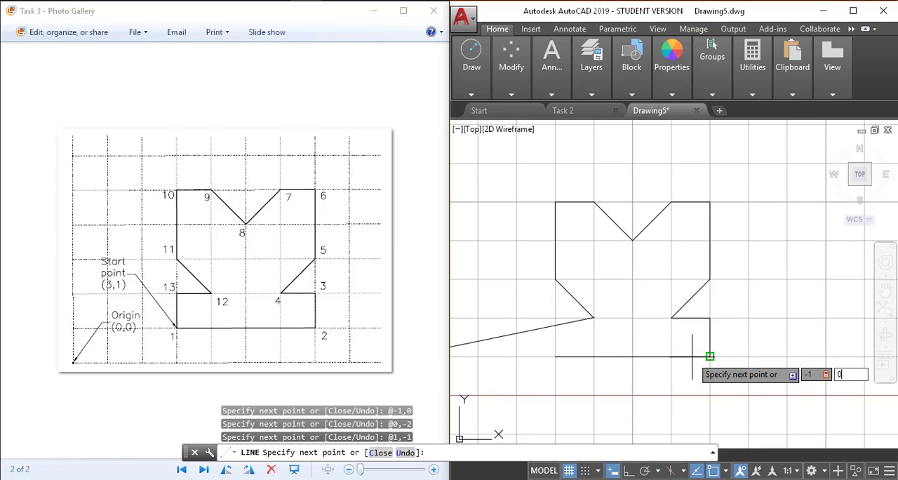
pyautogui.write('0')
pyautogui.press('Return')
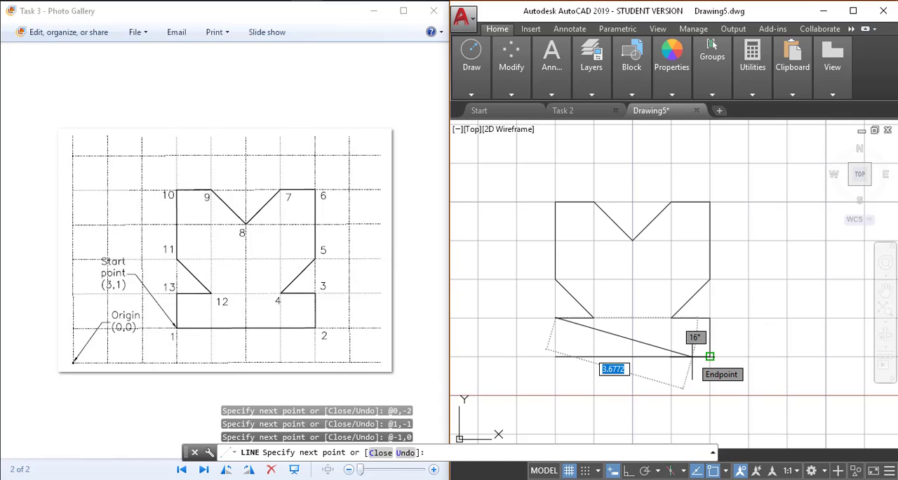
# Step: Draw the last vertical edge from point 13 back to the start point with relative offset 0,-1
pyautogui.press('BackSpace')
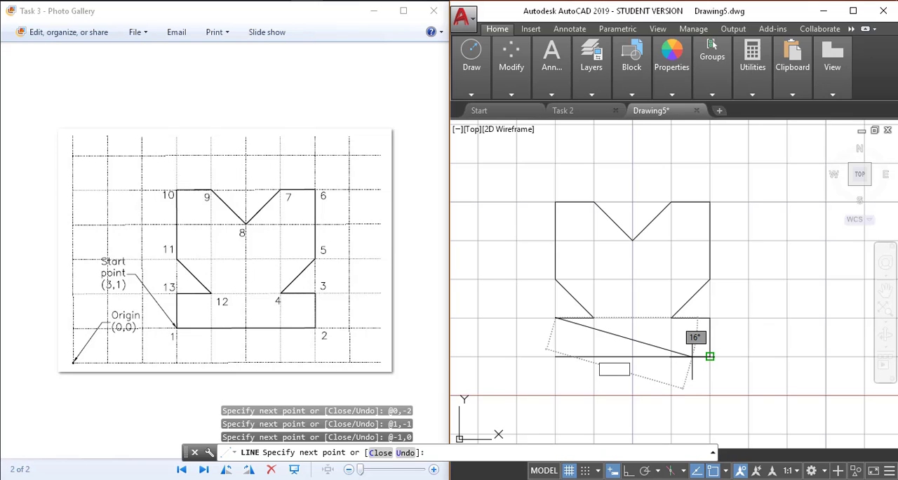
pyautogui.write('0,-')
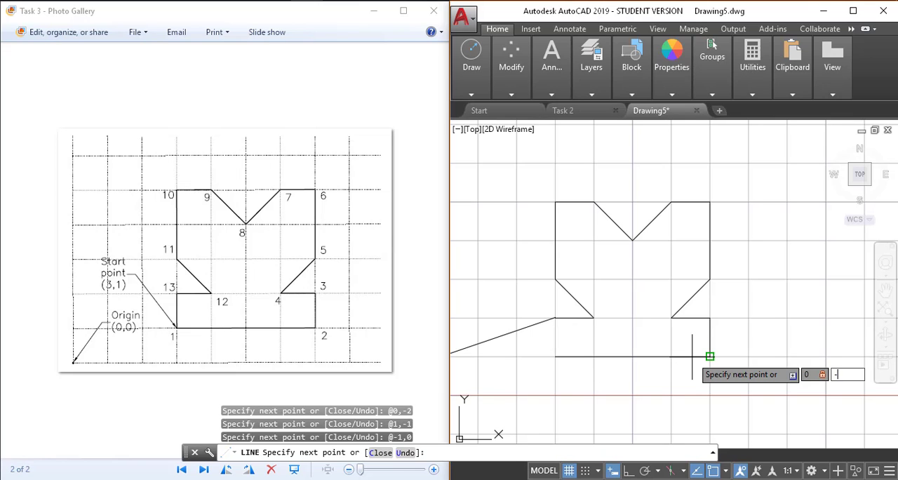
pyautogui.write('1')
pyautogui.press('Return')
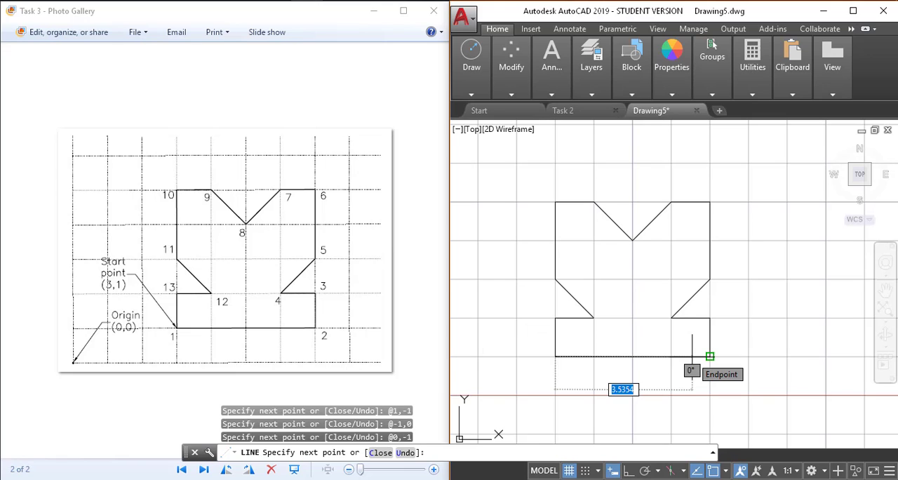
# Step: End the Line command once the outline is back at its start point
pyautogui.press('Return')
pyautogui.scroll(2, 664, 294)
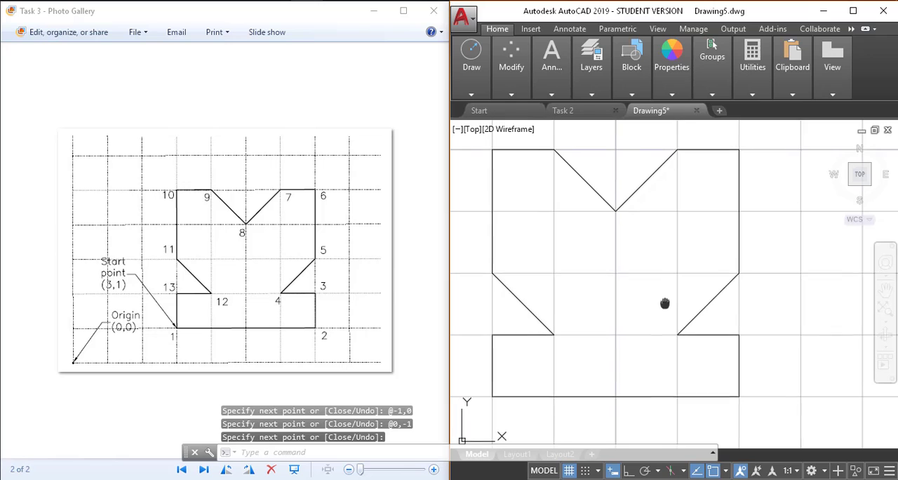
pyautogui.moveTo(665, 303); pyautogui.dragTo(687, 313, button='middle')
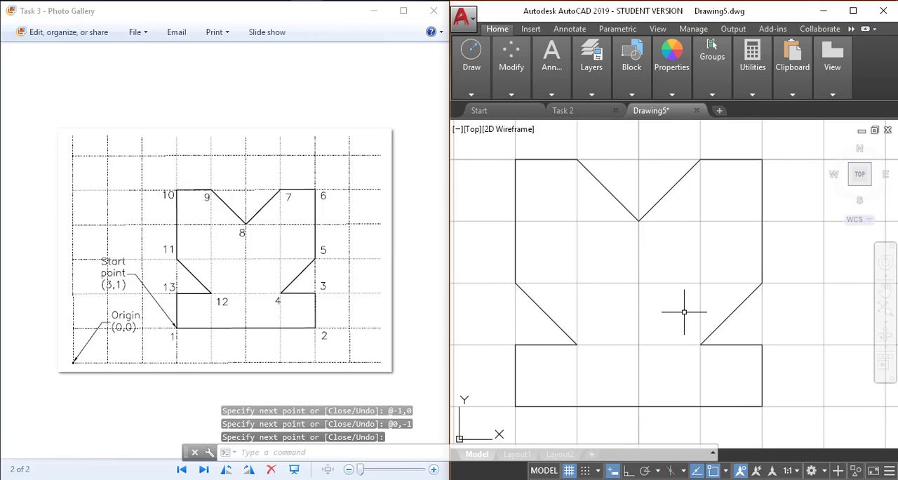
# Step: Save the drawing in the Part 4 folder as Task 3.dwg, keeping the AutoCAD 2018 Drawing file type
pyautogui.hotkey('ctrl', 's')
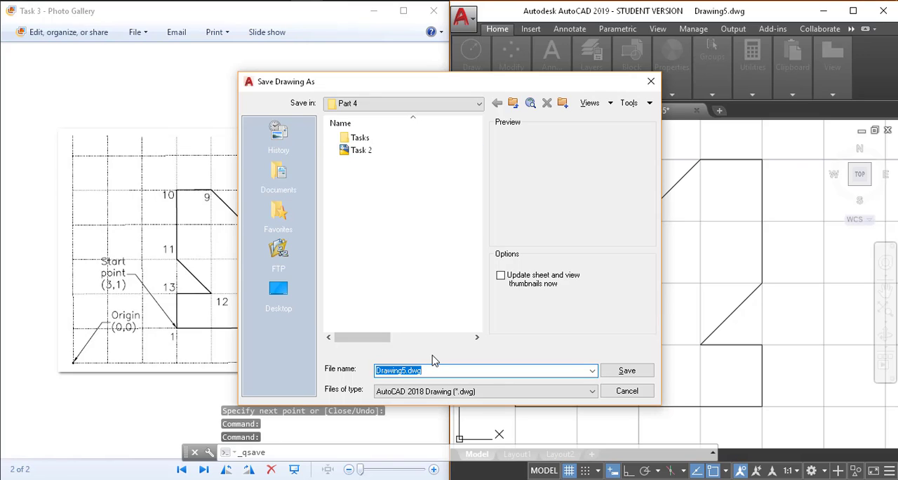
pyautogui.press('Home')
pyautogui.hotkey('shift', 'Right')
pyautogui.hotkey('shift', 'Right')
pyautogui.hotkey('shift', 'Right')
pyautogui.hotkey('shift', 'Right')
pyautogui.hotkey('shift', 'Right')
pyautogui.hotkey('shift', 'Right')
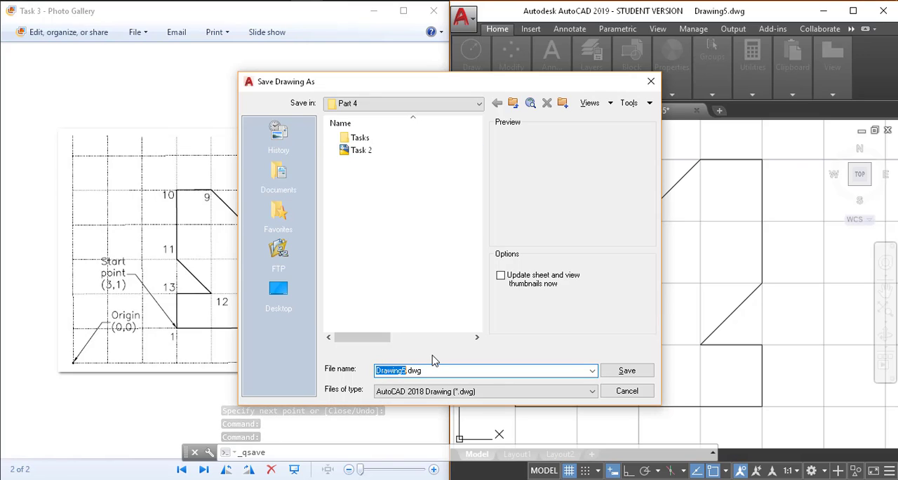
pyautogui.hotkey('shift', 'Right')
pyautogui.hotkey('shift', 'Right')
pyautogui.write('Tas')
pyautogui.write('k 3')
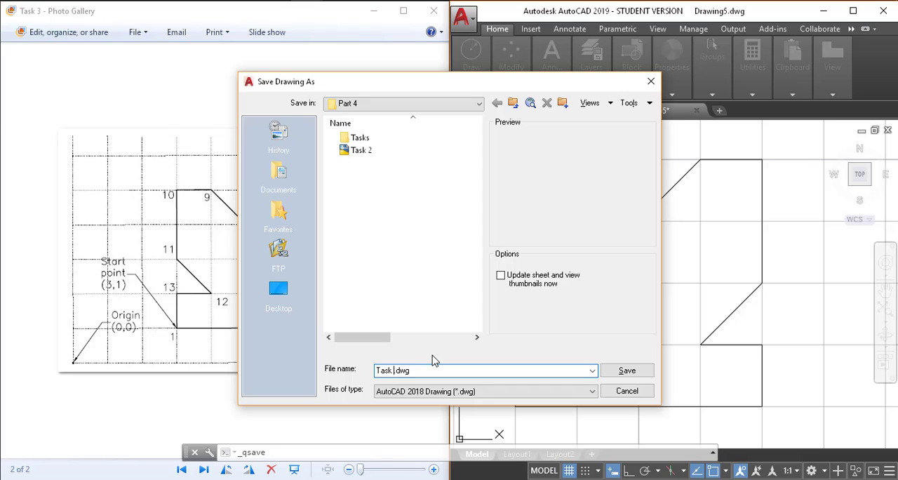
pyautogui.press('Return')
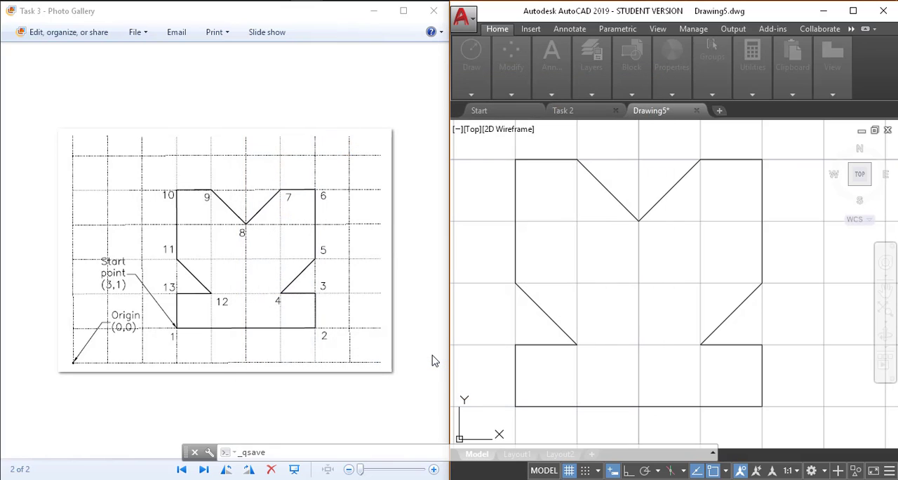